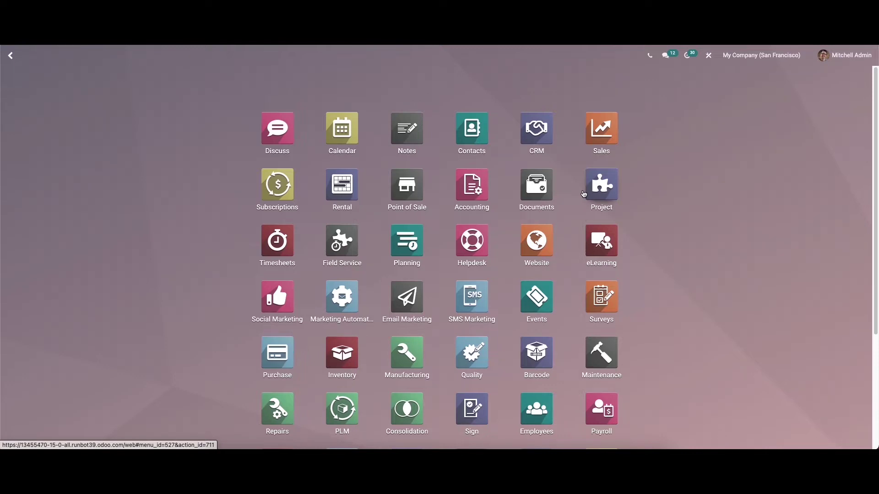
Step: Open the Sales Analysis report in the Sales app and display it as a pivot table
click(604, 127)
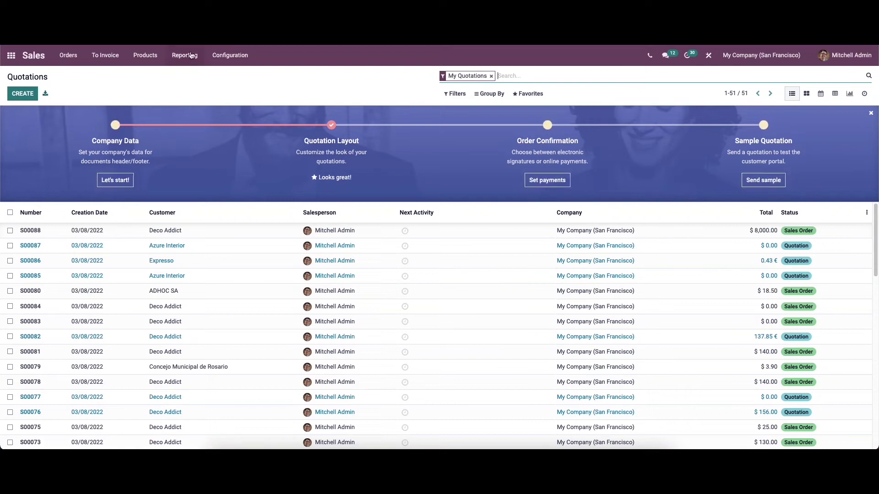
click(189, 54)
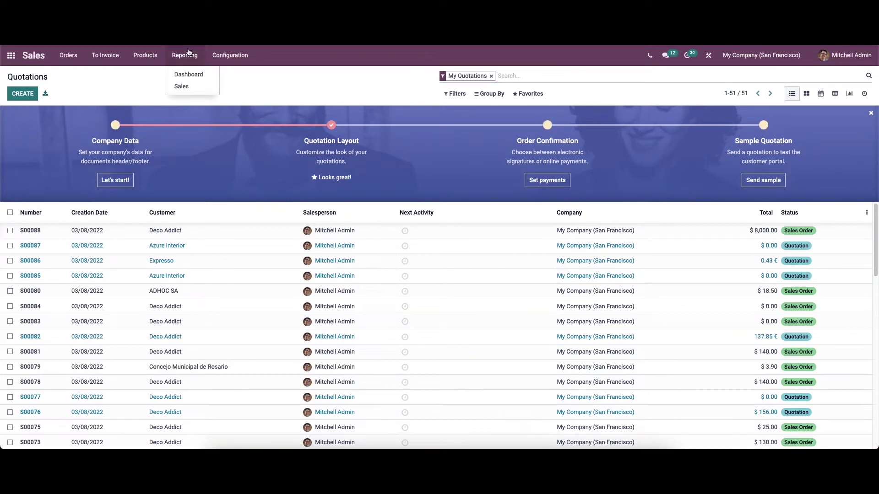
click(188, 88)
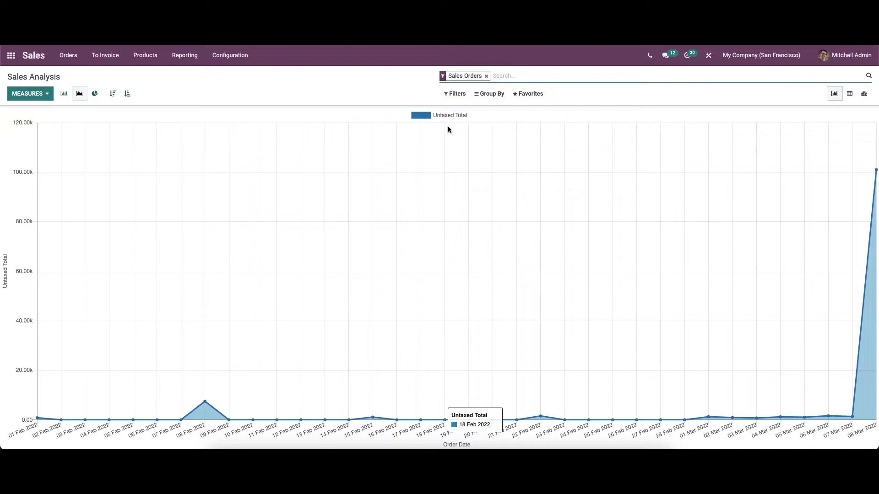
click(834, 93)
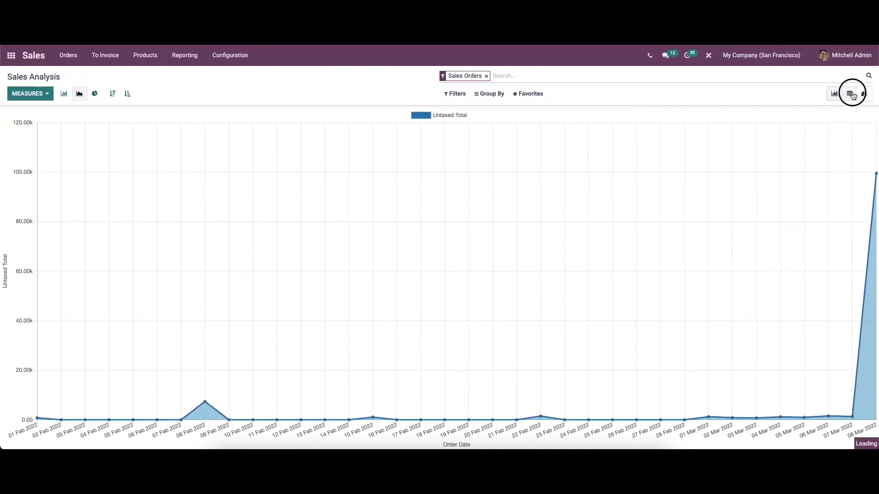
click(851, 94)
click(863, 94)
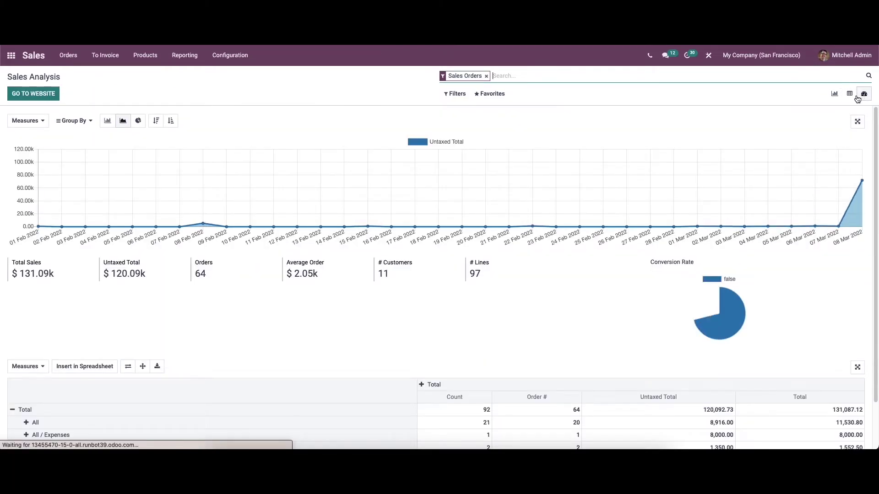
click(851, 95)
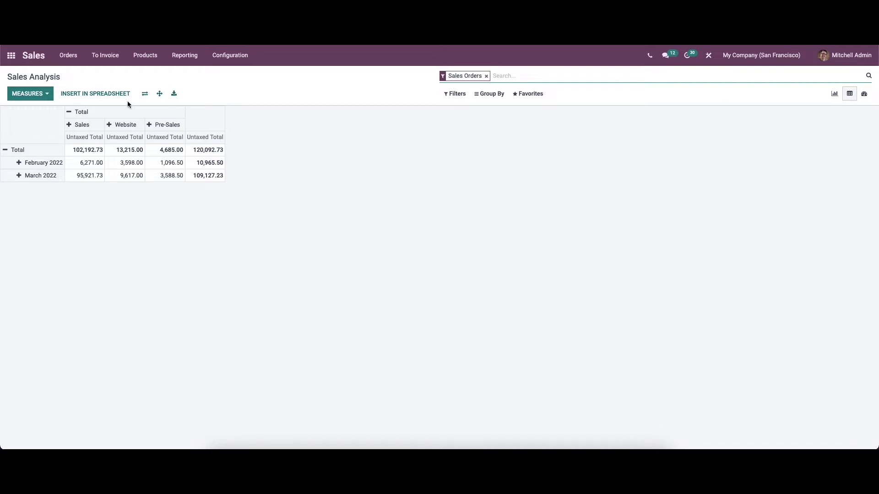
Step: Examine the measures and the order date and custom filter options available for the sales pivot
click(43, 95)
click(41, 122)
click(40, 122)
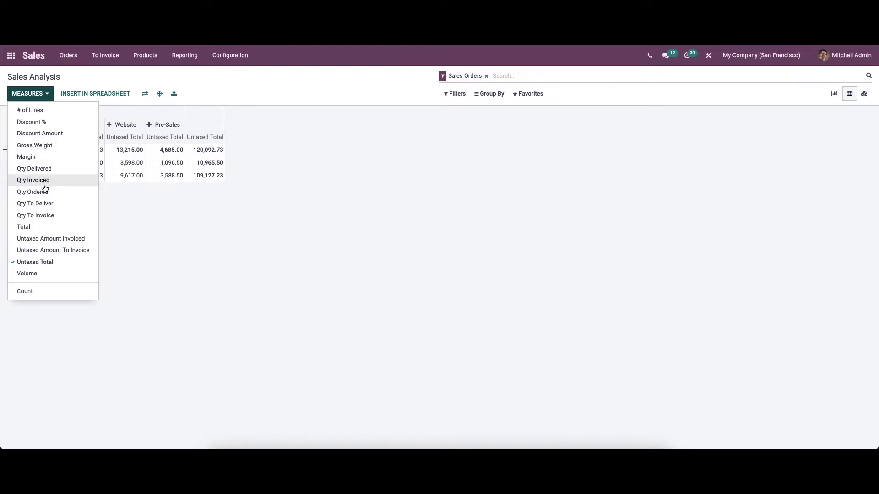
click(176, 200)
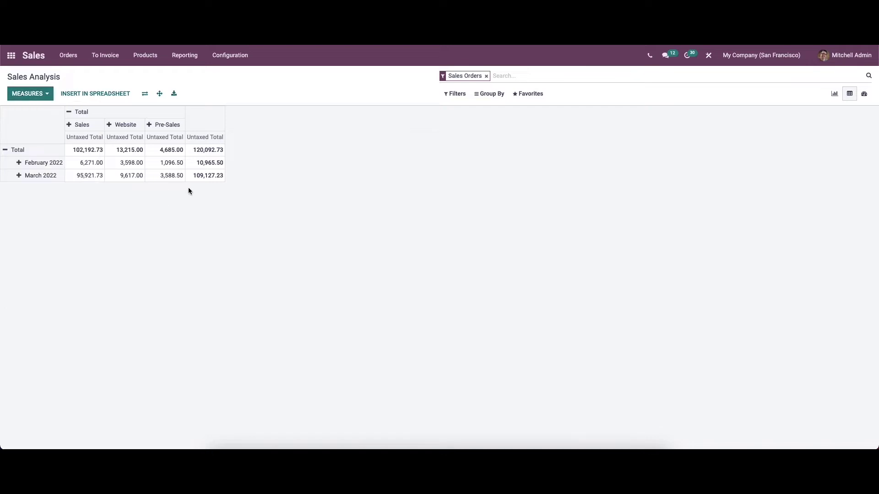
click(455, 94)
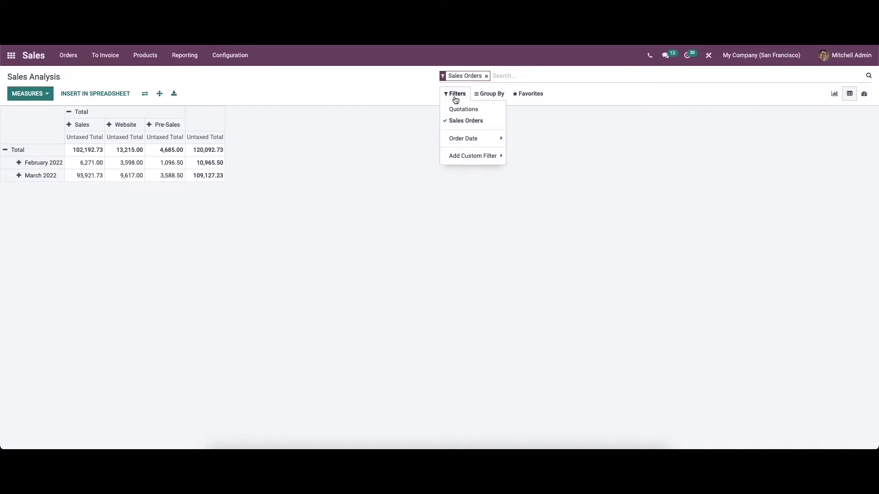
click(464, 139)
click(463, 156)
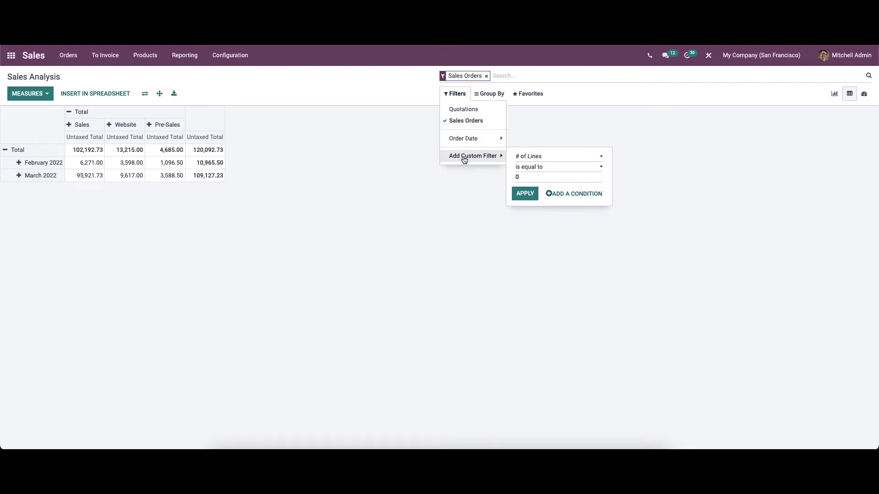
click(468, 194)
Step: Group the Sales Analysis pivot rows by Sales Team only
click(488, 94)
click(491, 110)
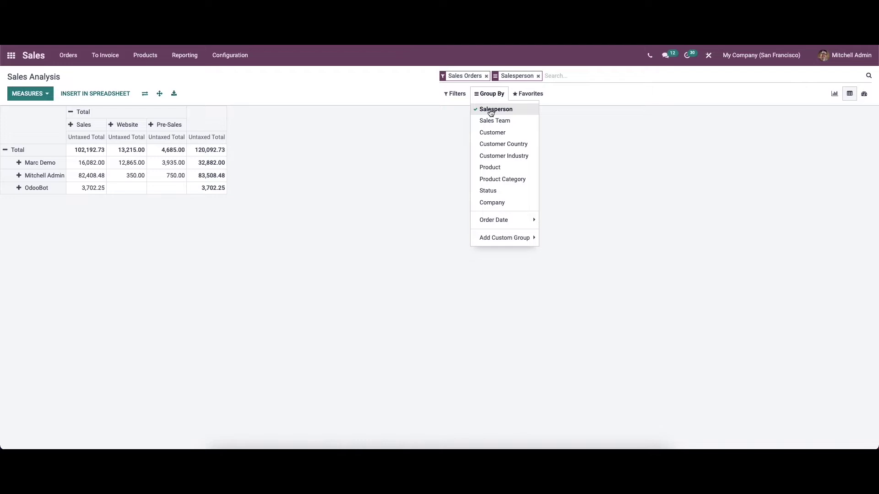
click(492, 120)
click(492, 110)
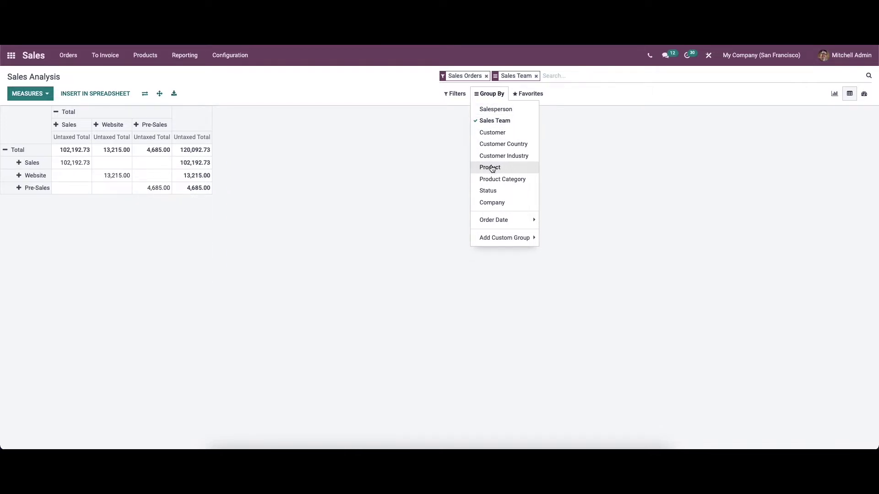
click(443, 160)
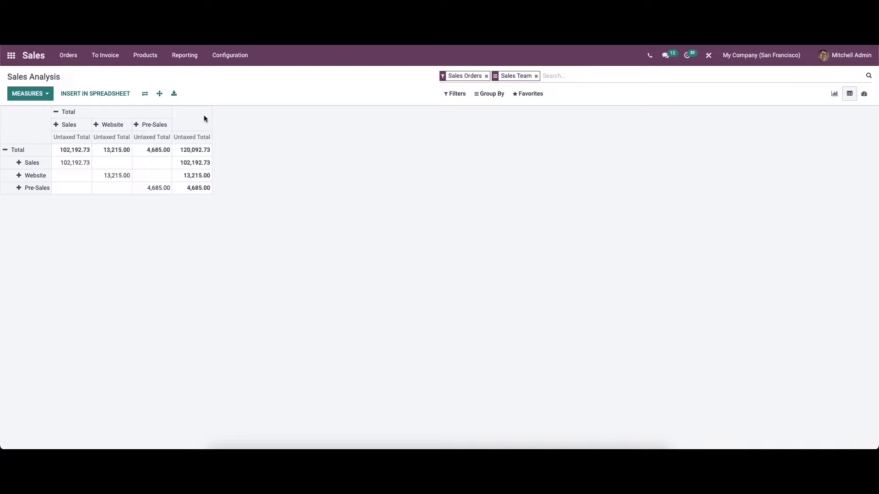
Step: Insert the Sales Analysis pivot into a new spreadsheet
click(161, 94)
click(88, 95)
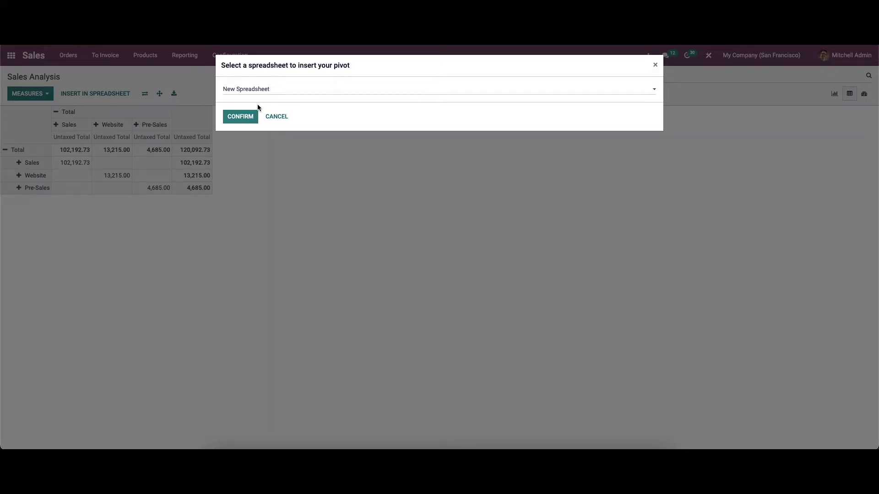
click(250, 117)
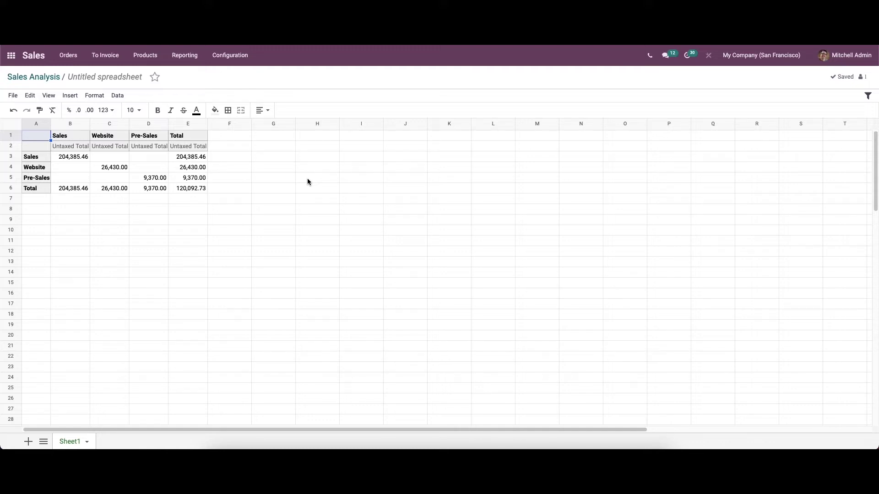
Step: Try re-inserting the Sales Analysis Report pivot at cell H1 and undo the insertion
click(306, 136)
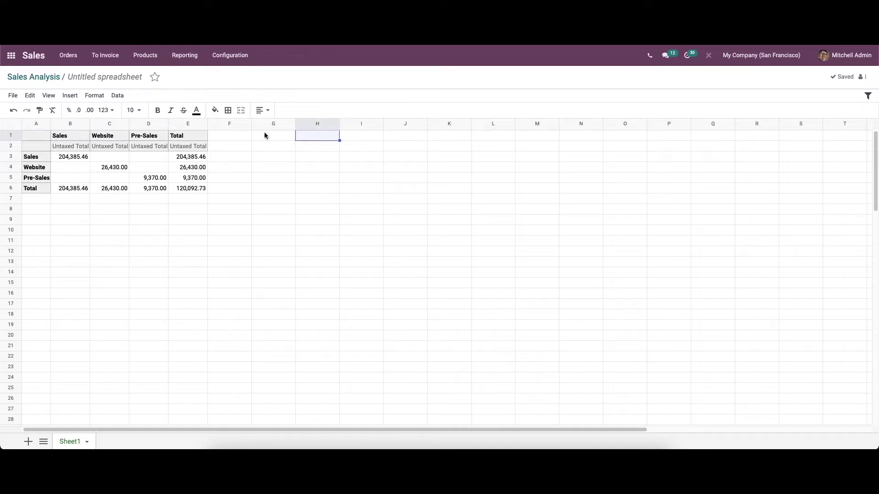
click(117, 95)
mouse_move(141, 145)
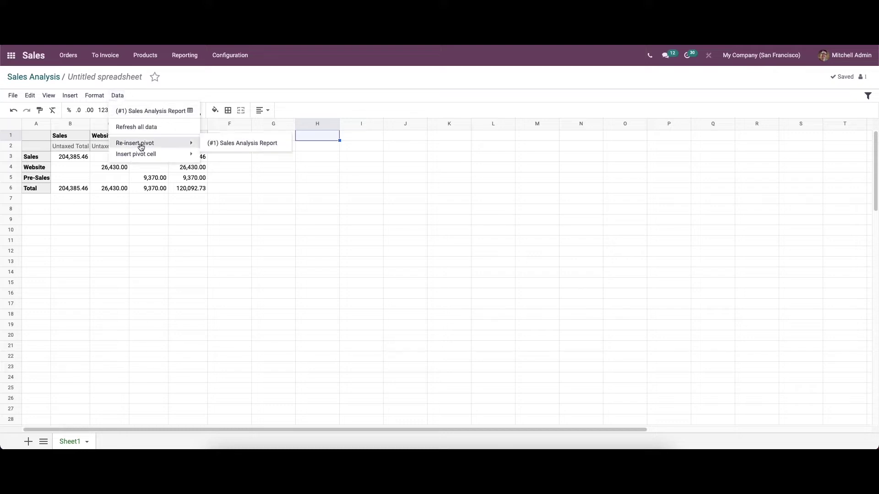
click(209, 143)
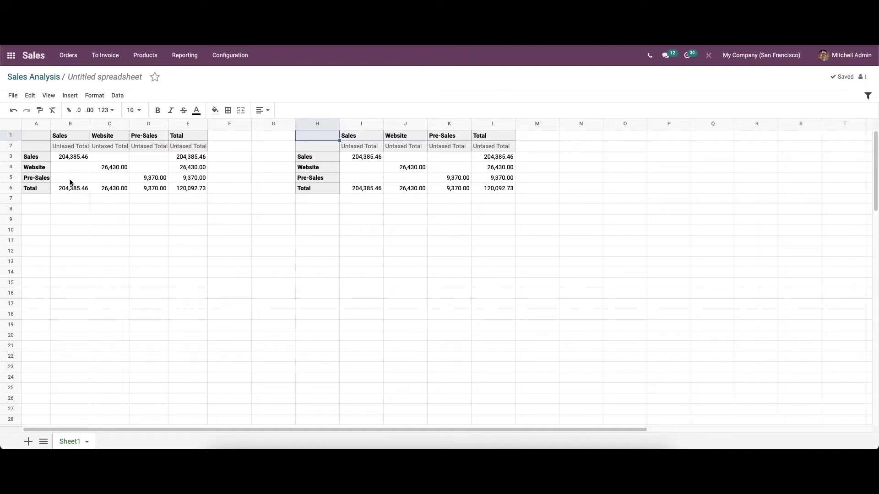
click(13, 111)
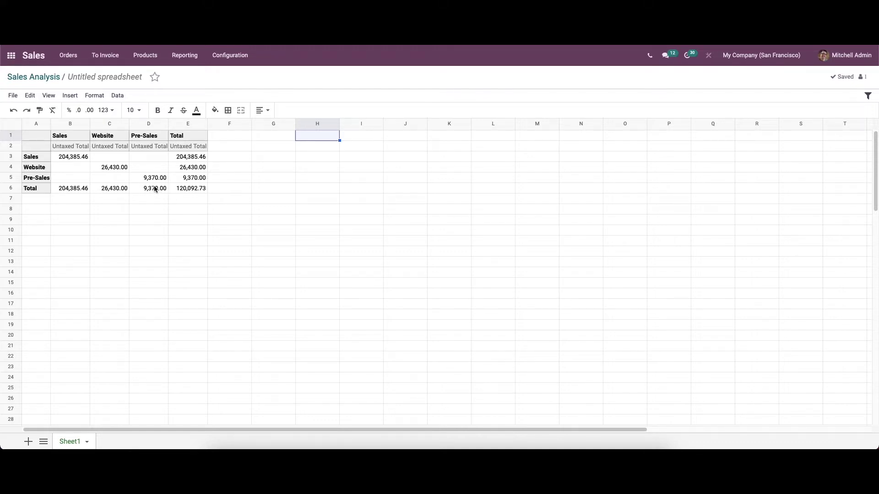
Step: Check which cells of the Sales Analysis Report pivot are missing from the sheet, using the missing-cells-only option for inserting pivot cells
click(119, 96)
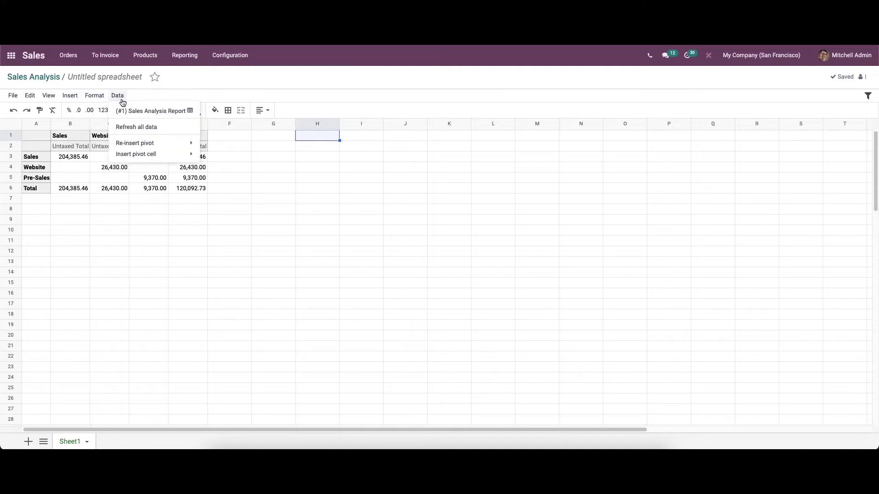
mouse_move(132, 154)
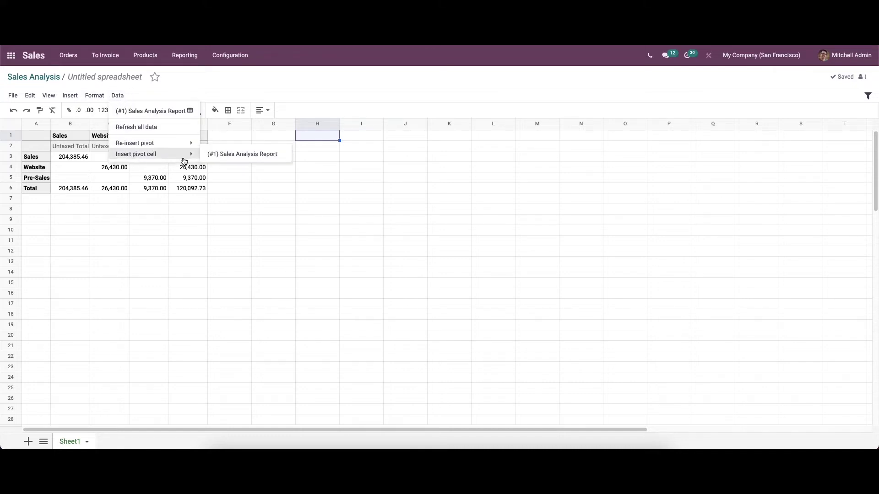
click(211, 156)
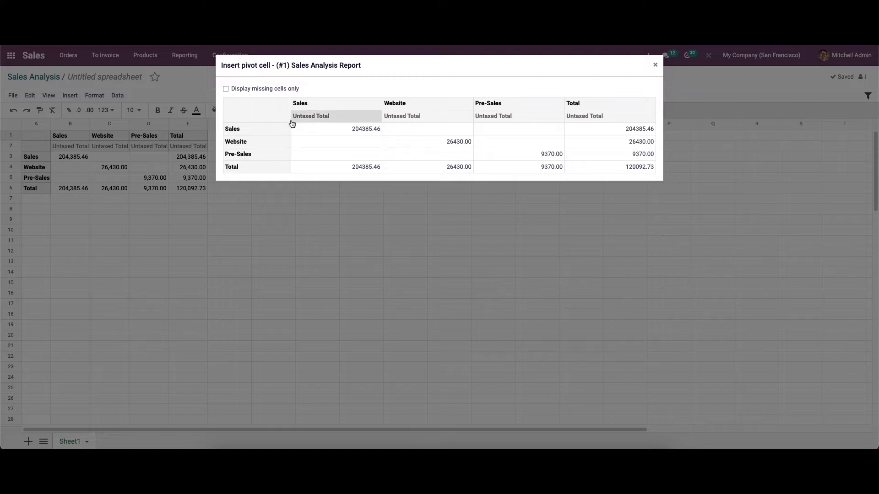
click(225, 89)
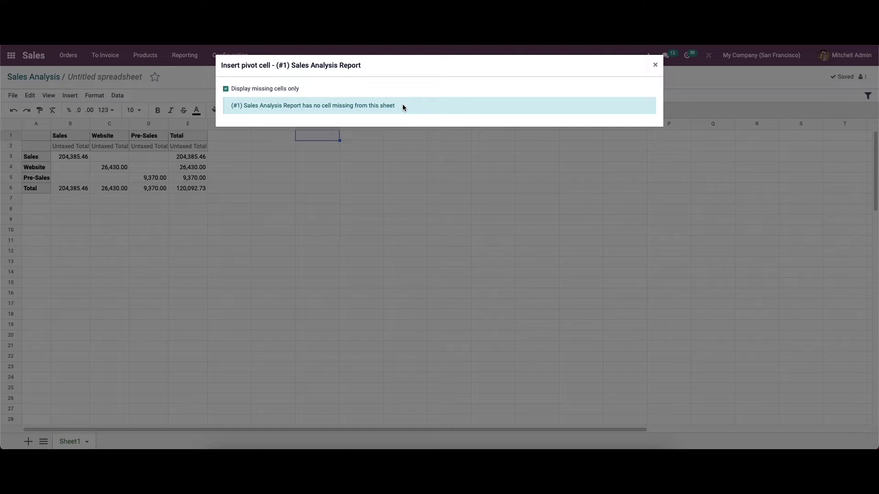
click(655, 65)
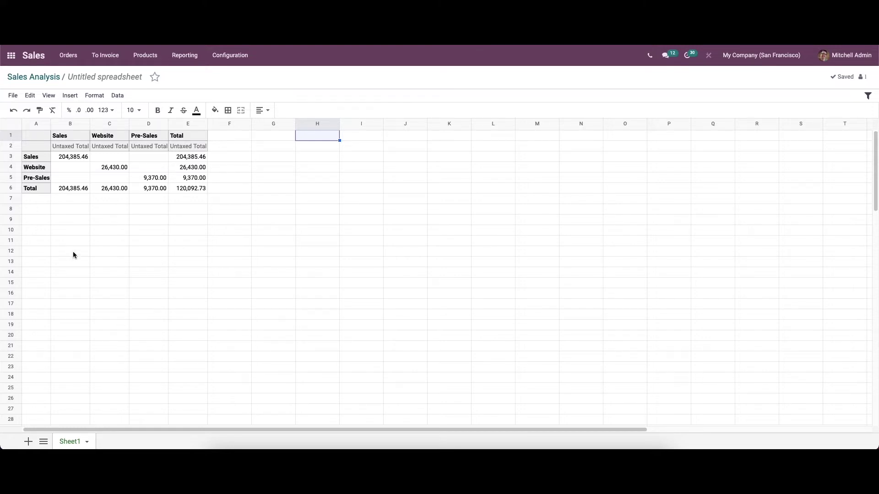
Step: Add a conditional formatting rule and apply it to the header range B1:E1
click(94, 97)
click(95, 97)
click(95, 97)
click(118, 194)
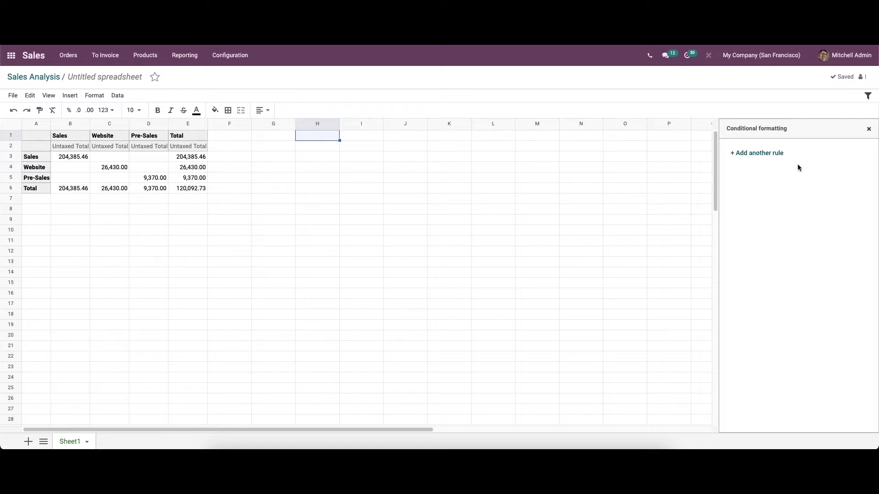
click(760, 156)
click(749, 160)
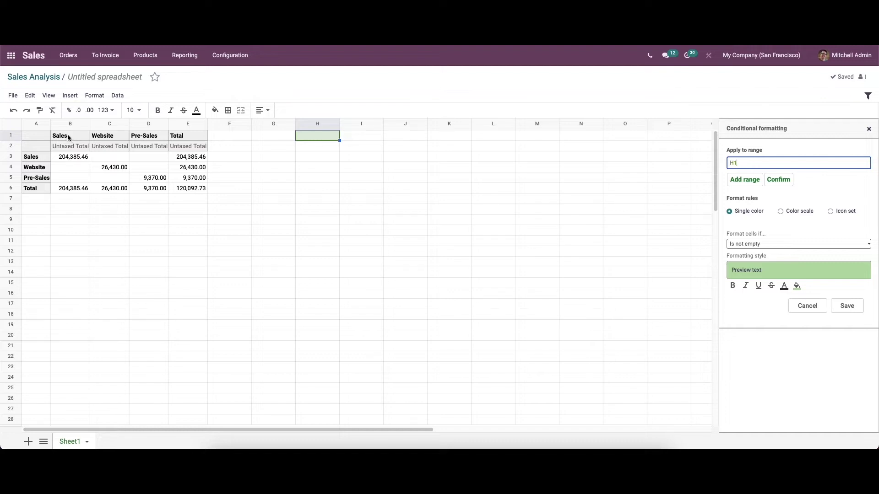
drag(69, 136, 198, 138)
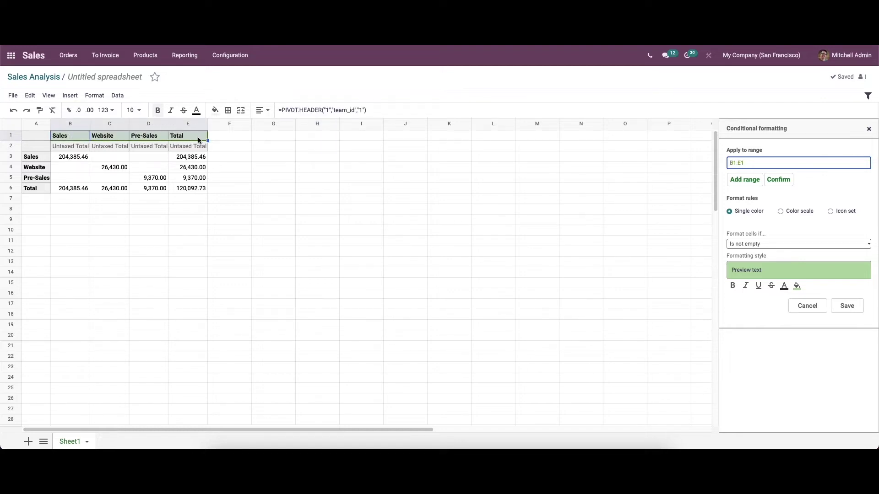
click(784, 180)
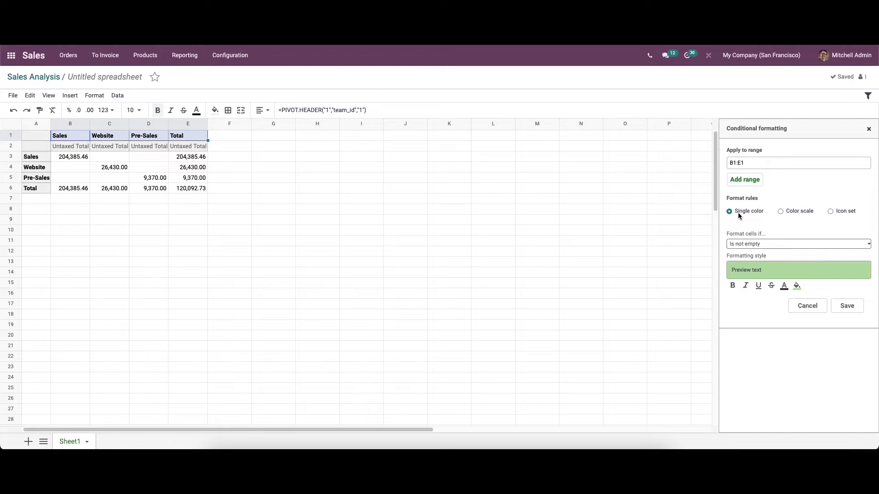
Step: Keep the rule's condition as Is not empty and set its formatting style to underlined text
click(750, 245)
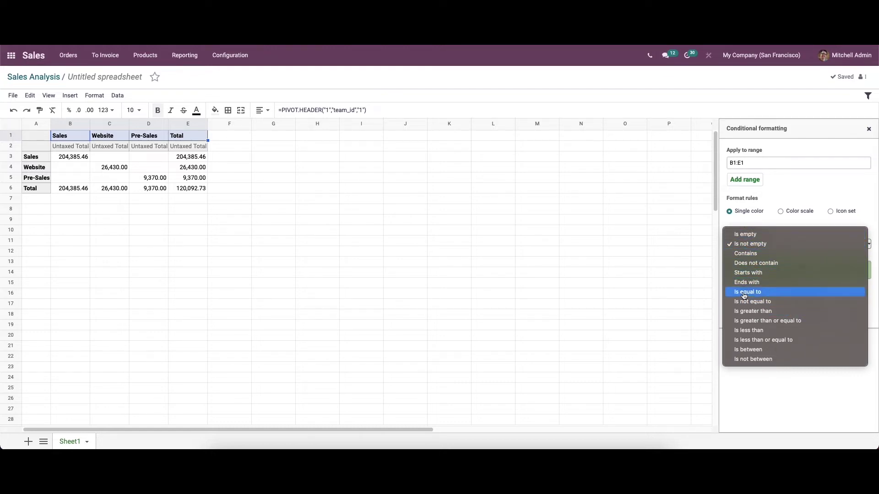
click(783, 182)
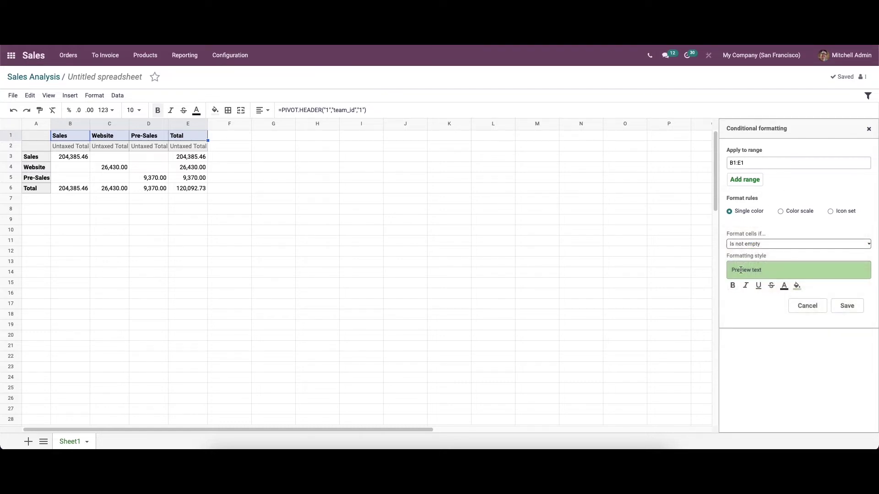
click(729, 287)
click(746, 285)
click(770, 286)
click(758, 286)
click(746, 285)
click(733, 285)
Step: Set the rule's fill color to golden yellow and save the conditional formatting rule
click(784, 286)
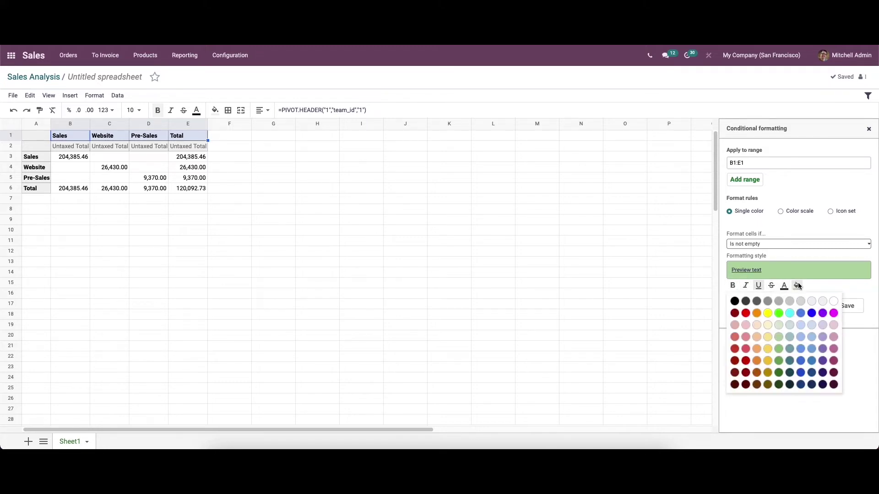
click(807, 286)
click(797, 286)
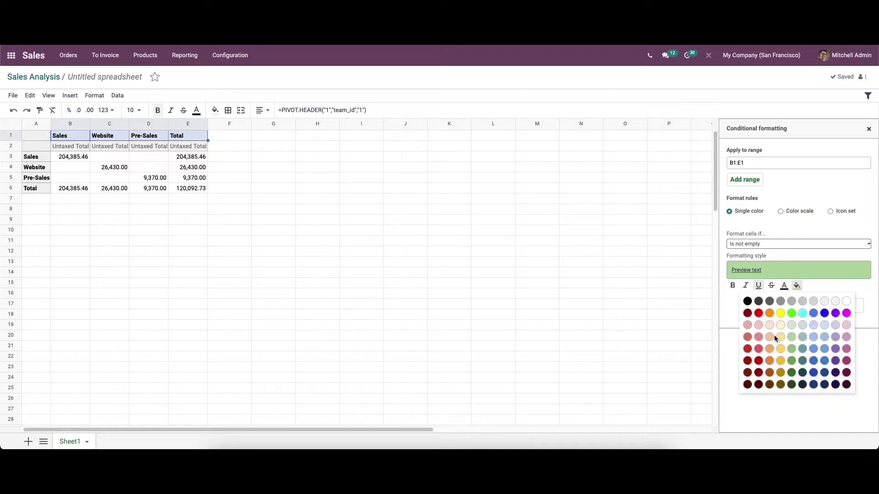
click(781, 348)
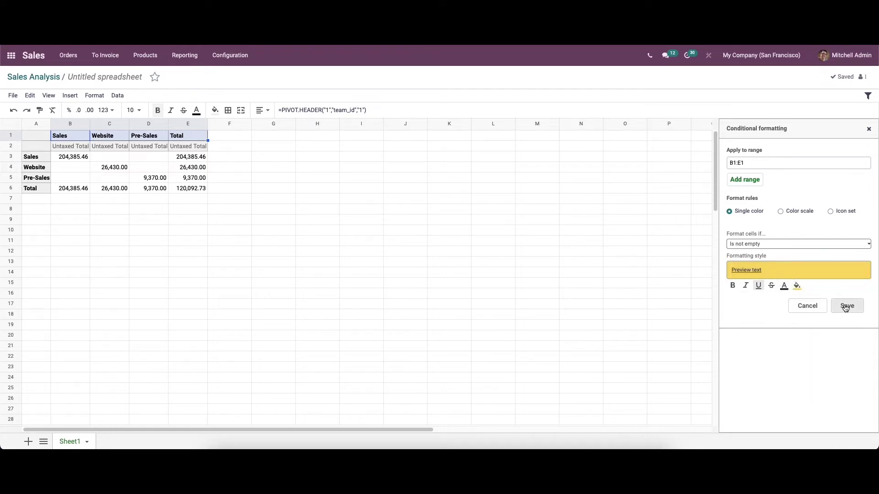
click(846, 306)
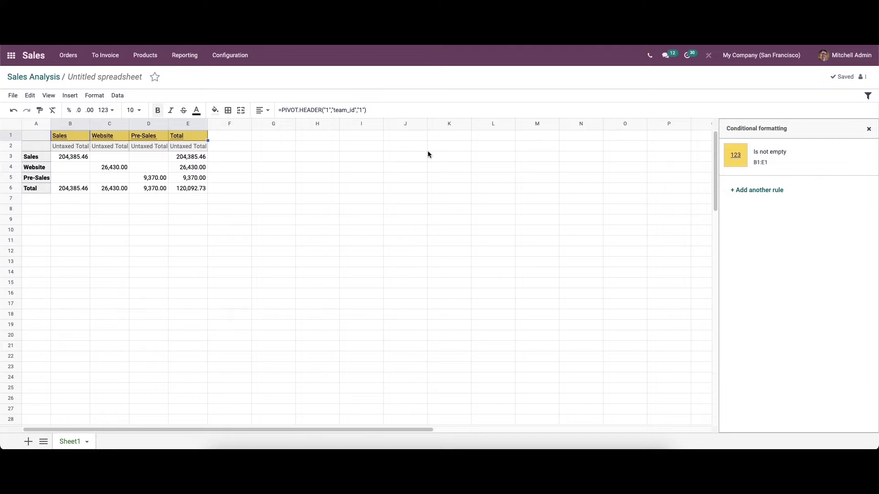
mouse_move(736, 174)
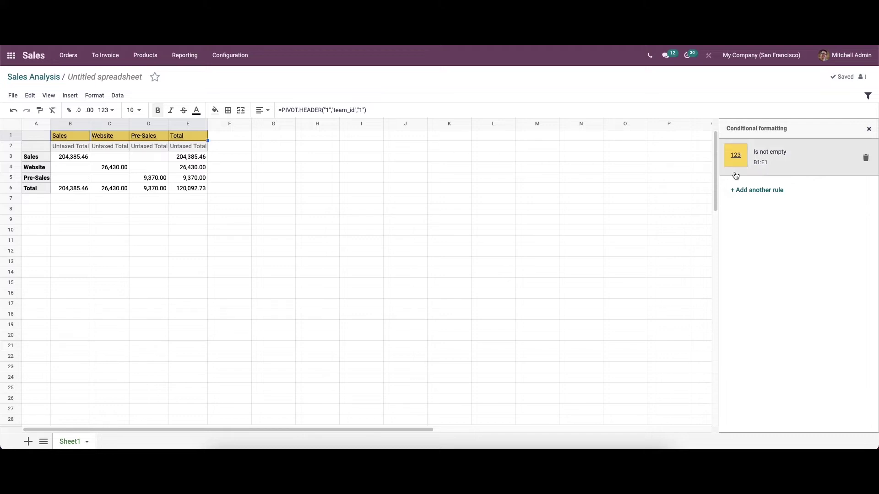
Step: Delete the Is not empty conditional formatting rule applied to B1:E1
click(865, 160)
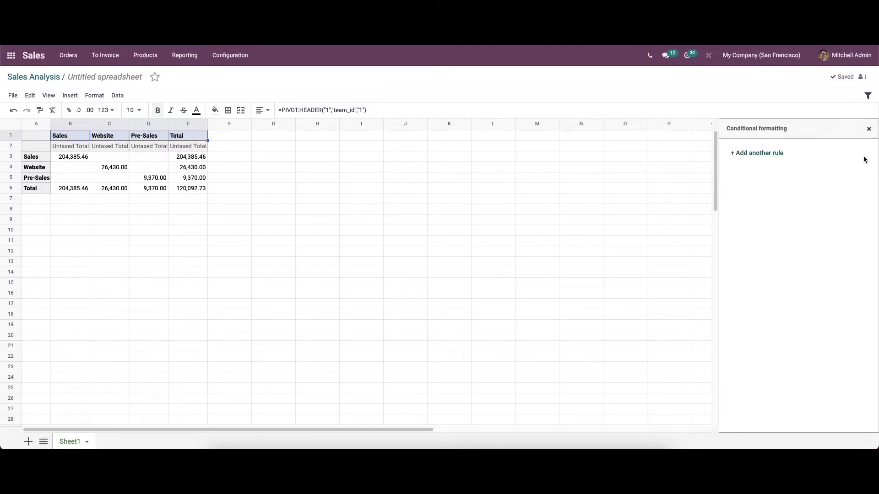
Step: Start another conditional formatting rule for B1:E1 and review the color scale settings, including the midpoint value types
click(753, 154)
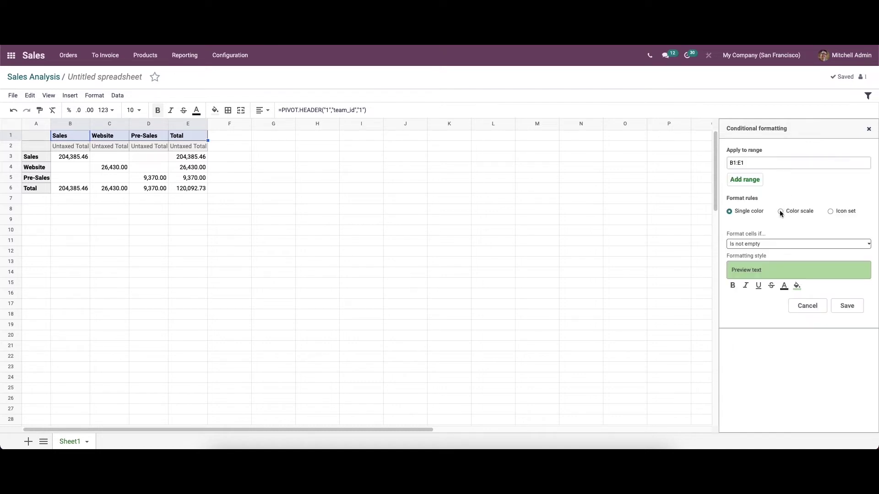
click(780, 211)
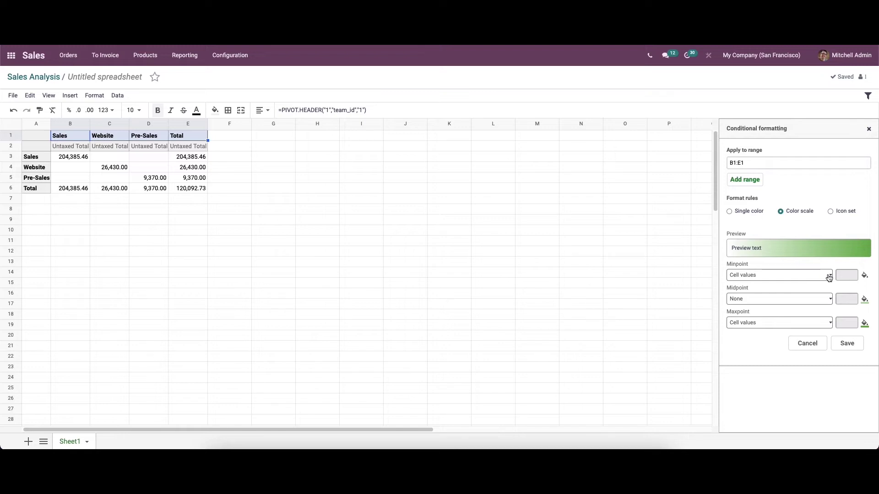
click(831, 324)
click(832, 300)
click(830, 301)
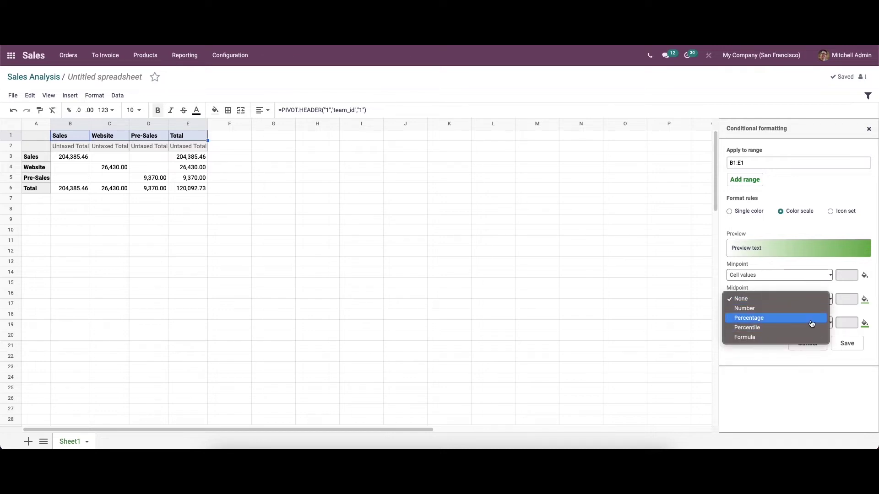
click(784, 362)
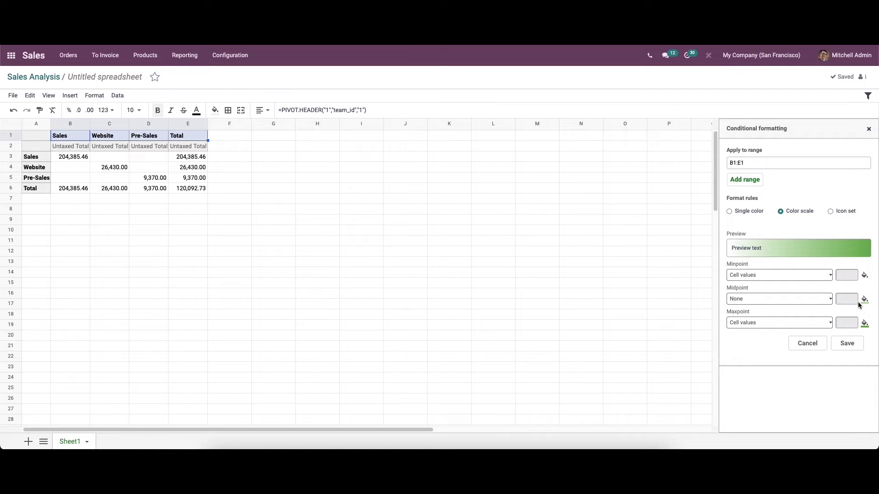
Step: Review the icon set thresholds and value types for the rule, and cancel it without saving
click(830, 211)
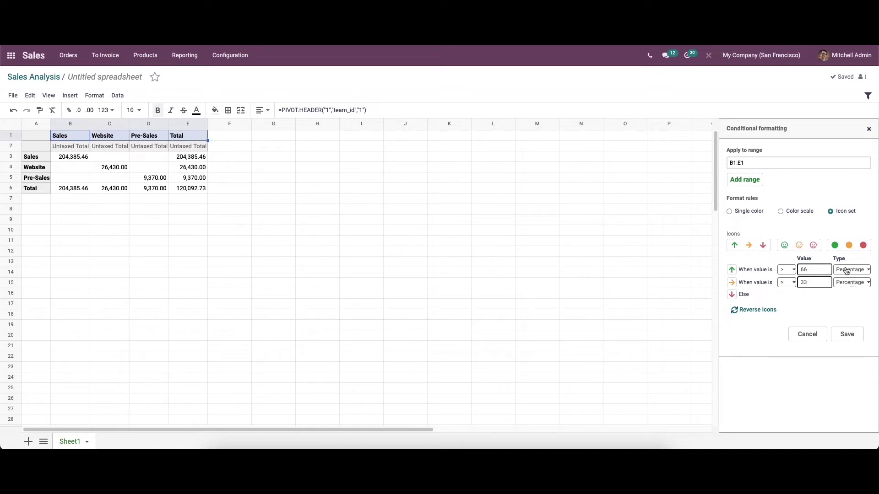
click(865, 269)
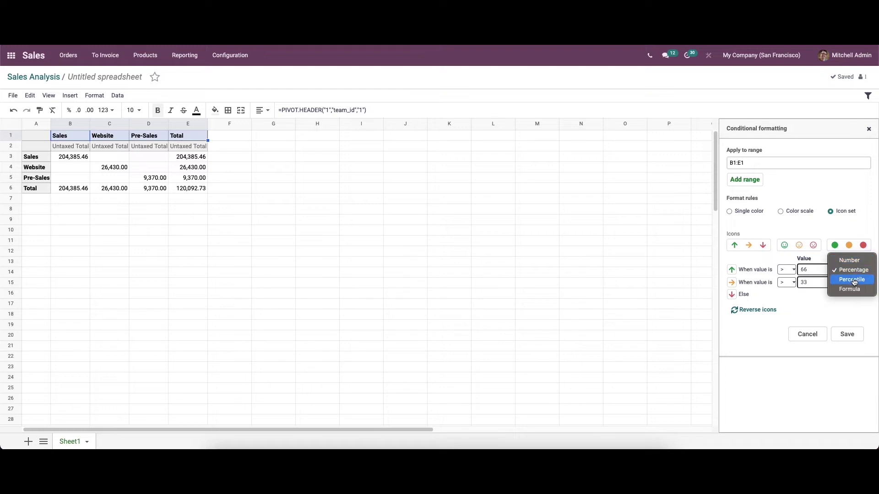
click(828, 301)
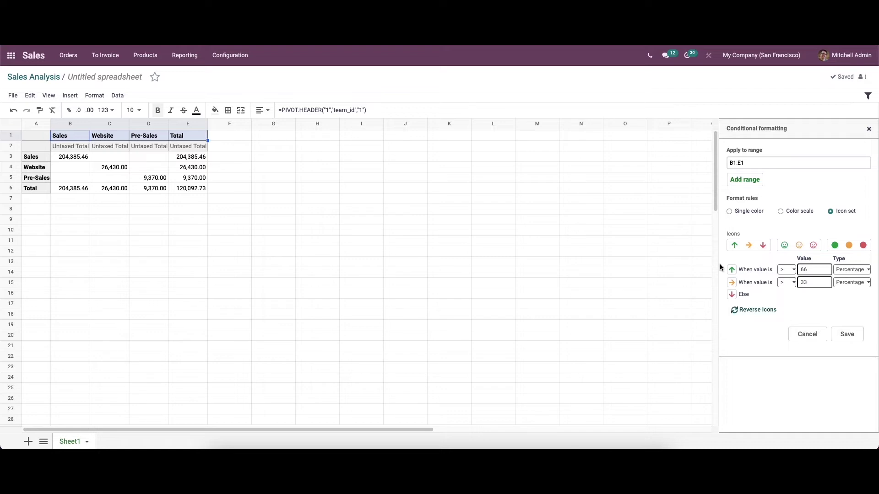
click(809, 334)
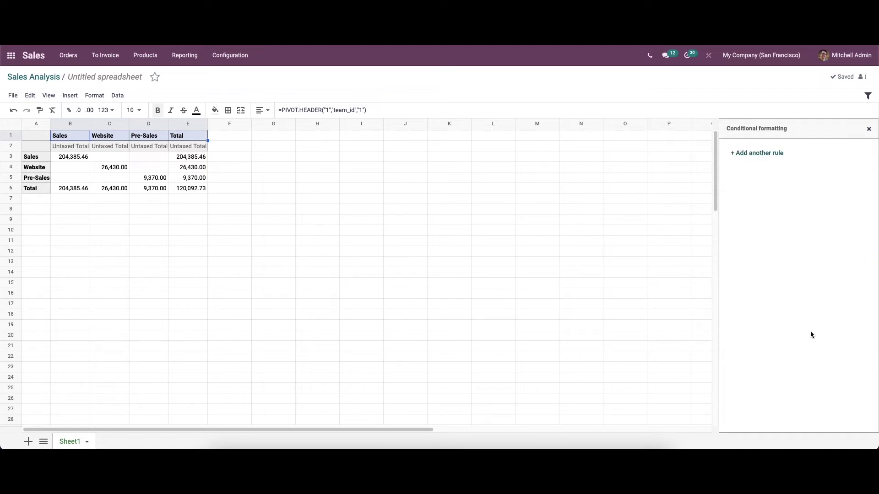
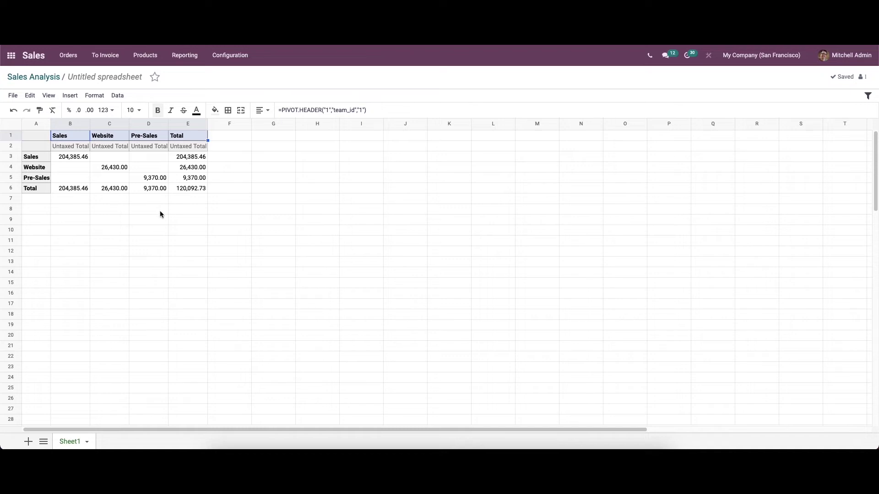
Step: Insert a chart based on the selected header cells and move it clear of the pivot, to around columns G to L
click(72, 96)
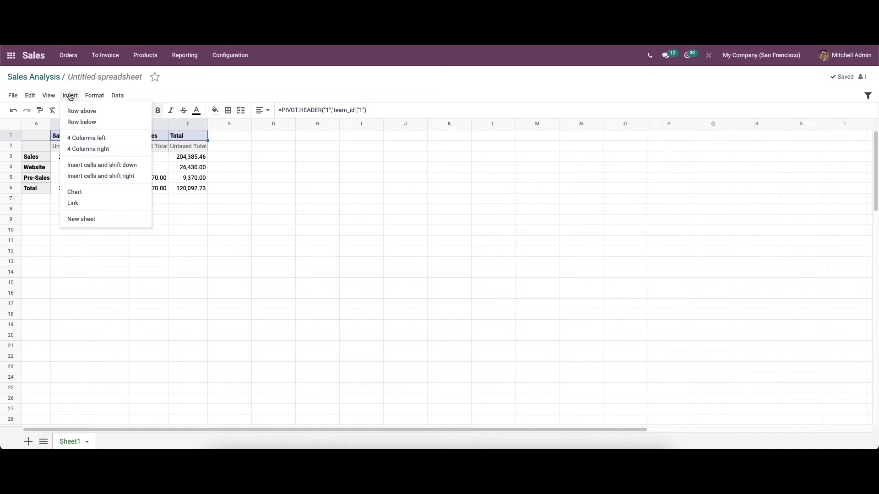
click(96, 191)
drag(259, 144, 311, 163)
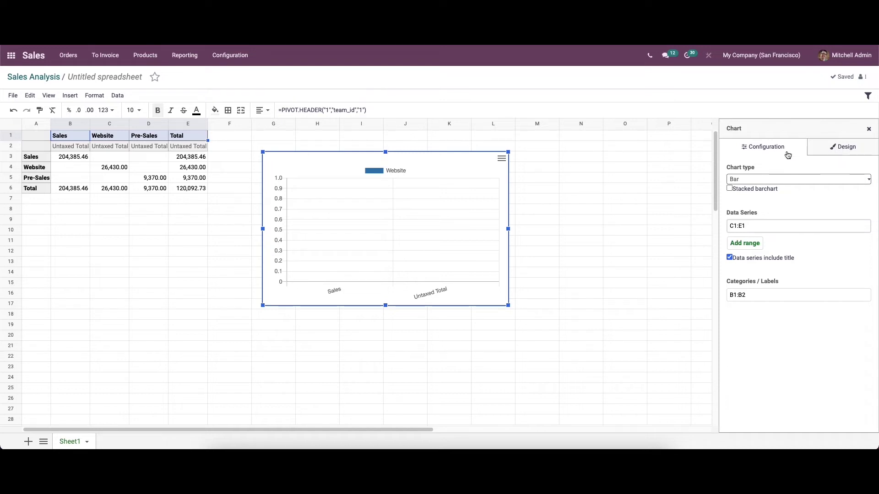
Step: Keep the chart type as Bar and enable the stacked bar chart option
click(750, 181)
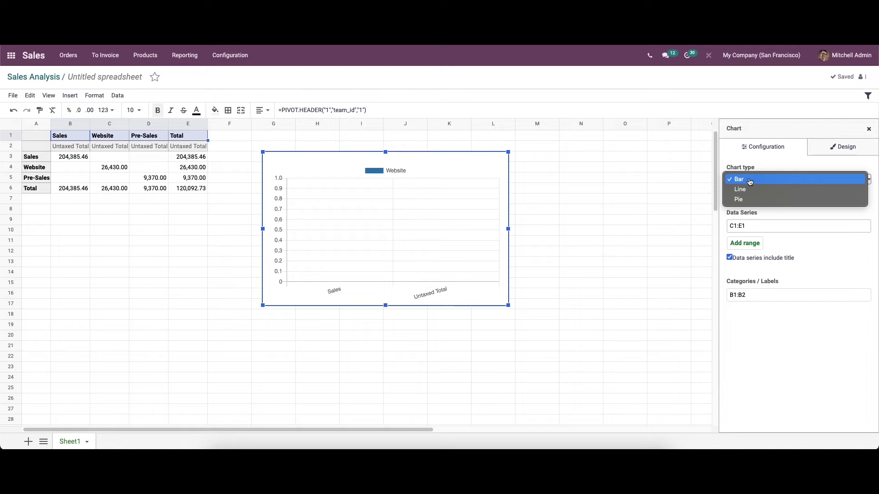
click(732, 156)
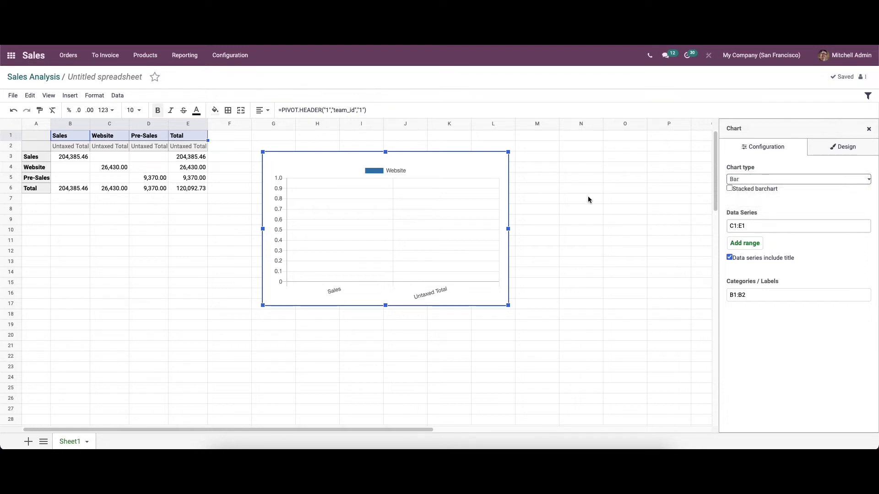
click(730, 189)
Step: Set the chart's data series to the Total column values in E3:E6 and confirm the range
click(747, 225)
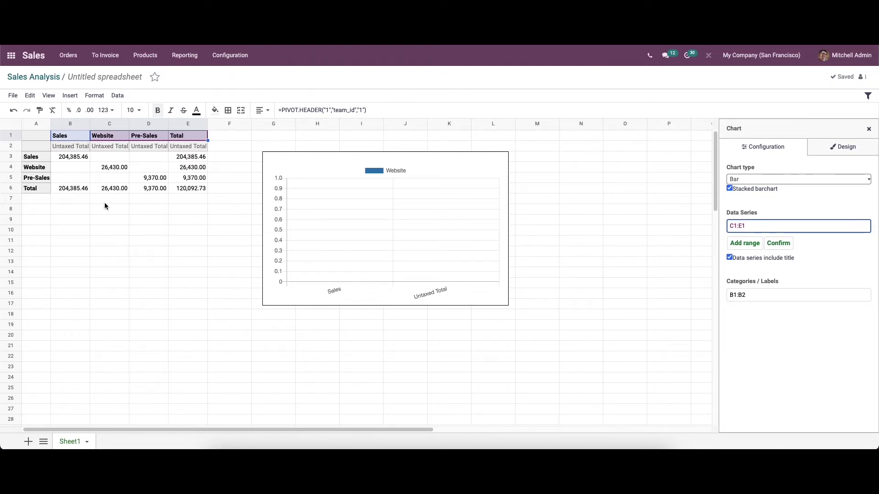
click(187, 146)
double_click(187, 147)
click(185, 155)
drag(185, 156, 190, 186)
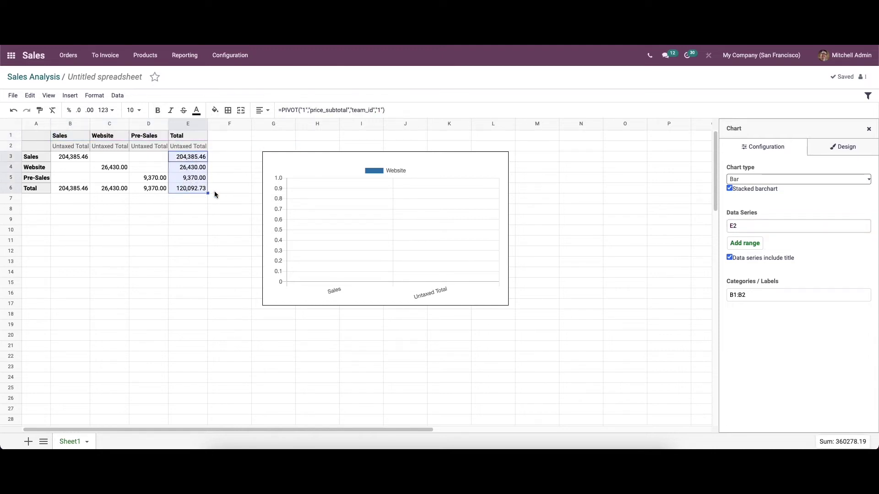
click(744, 221)
drag(188, 157, 196, 188)
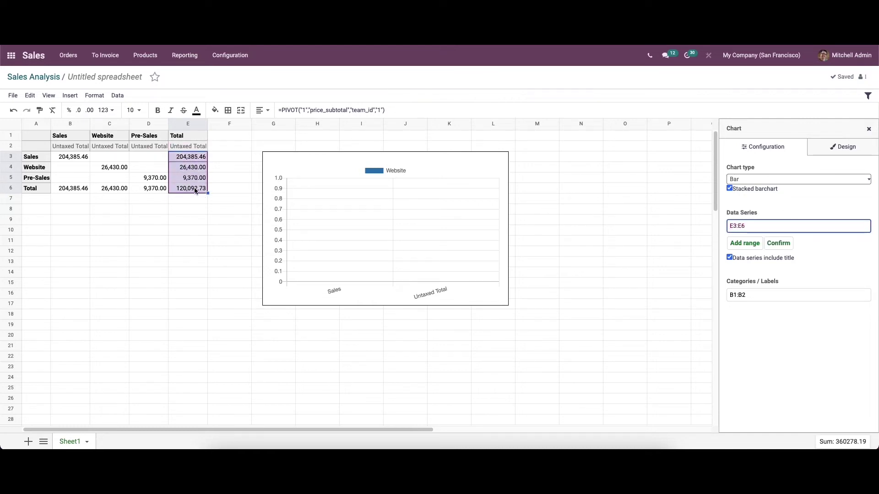
click(778, 244)
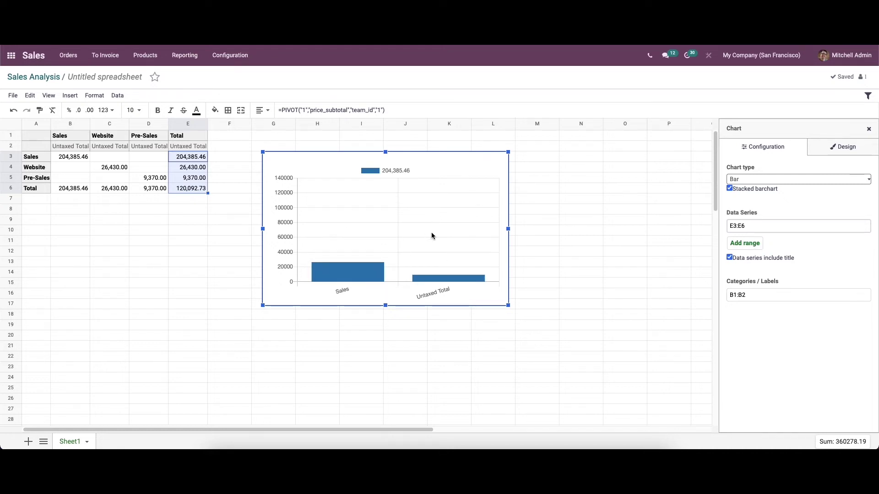
Step: Try the Line chart type, switch the chart to Pie, and close the chart settings
click(744, 181)
click(745, 191)
click(746, 181)
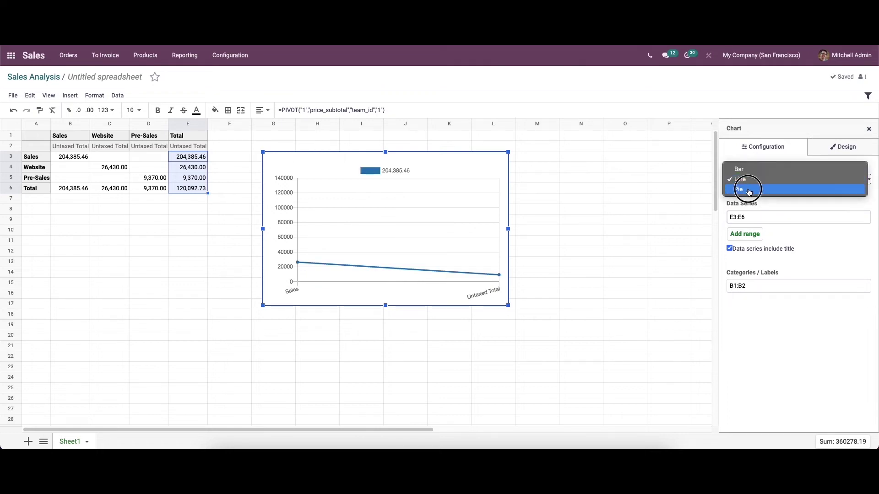
click(748, 191)
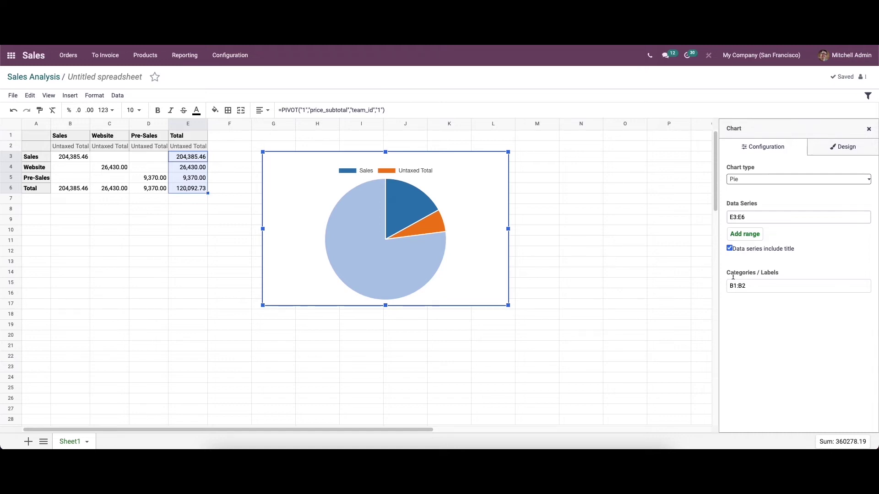
click(869, 129)
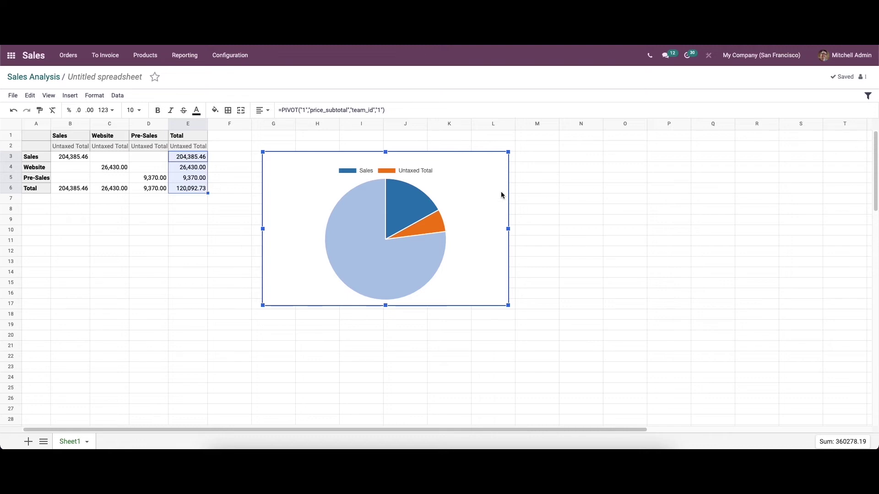
Step: Undo all chart changes, including the chart's insertion
click(13, 110)
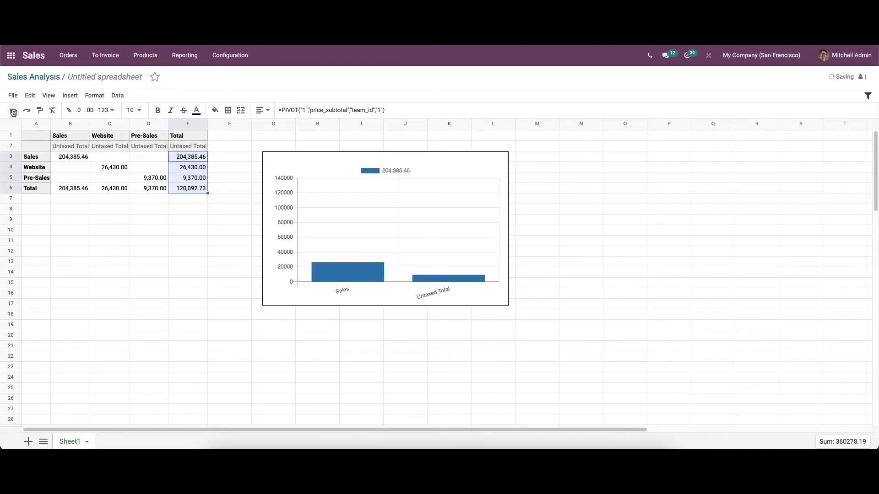
click(14, 111)
click(13, 111)
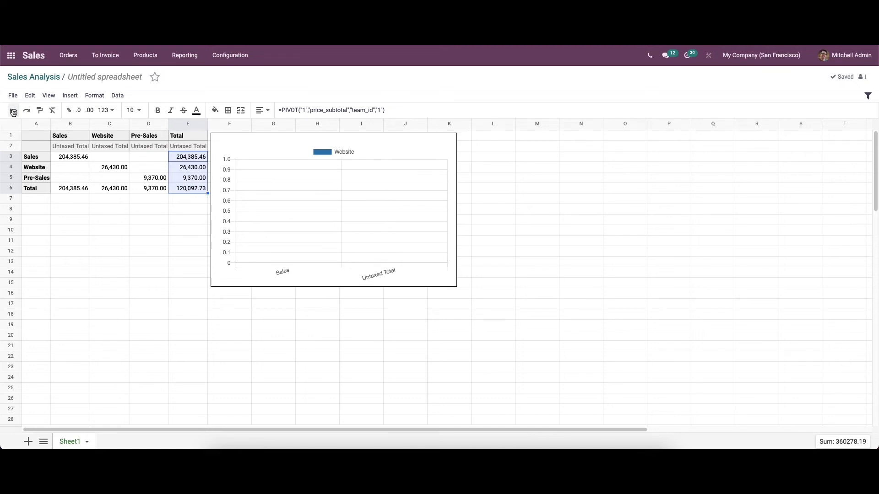
click(13, 110)
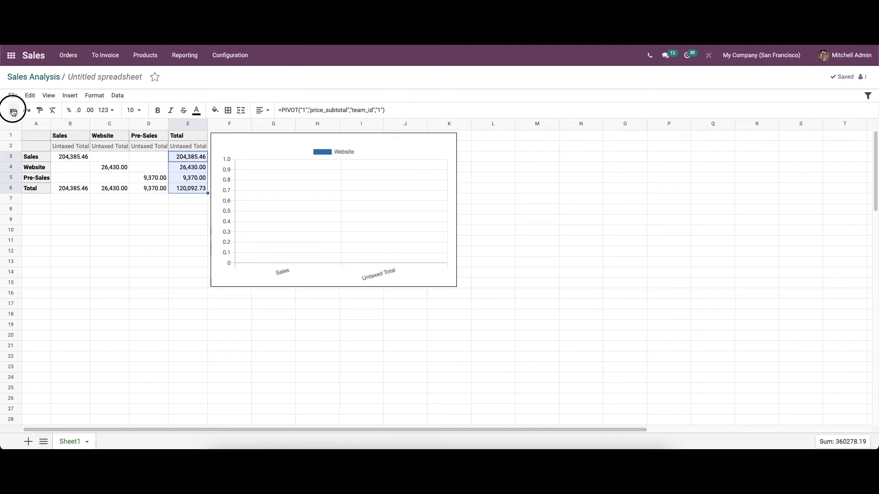
Step: Insert a link in cell E10 that points to Sheet1, with Sheet1 as its text
click(186, 229)
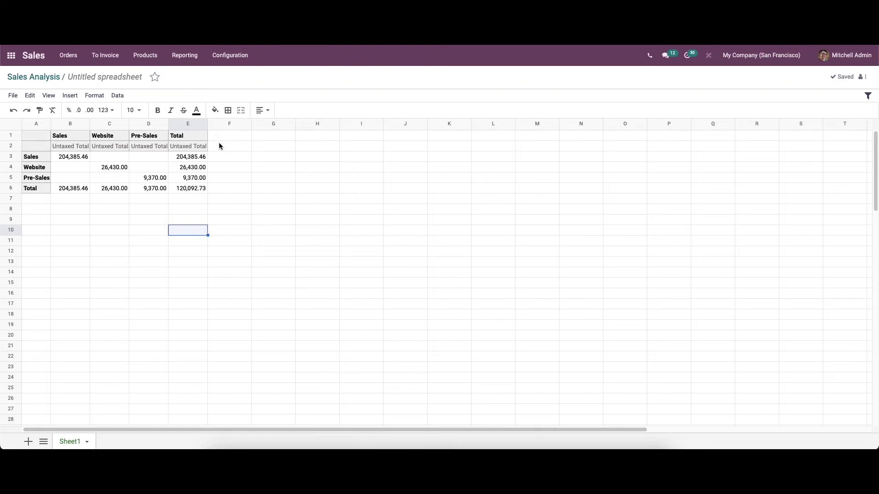
click(71, 97)
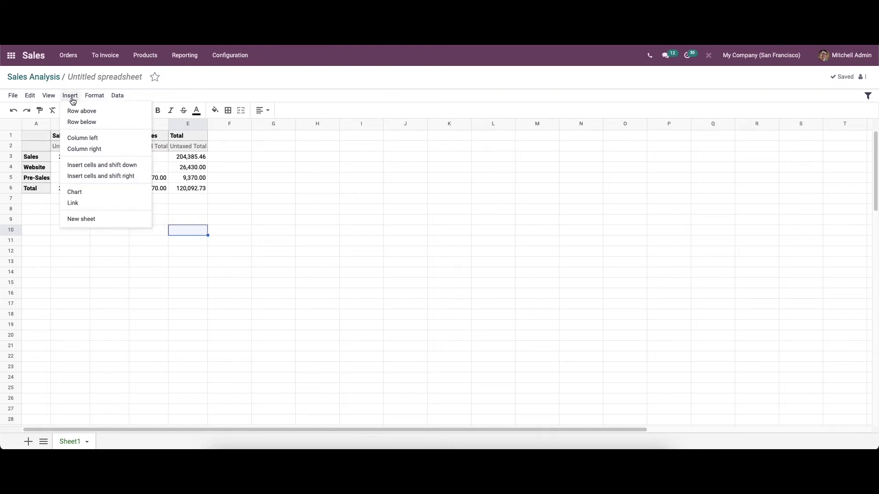
click(93, 205)
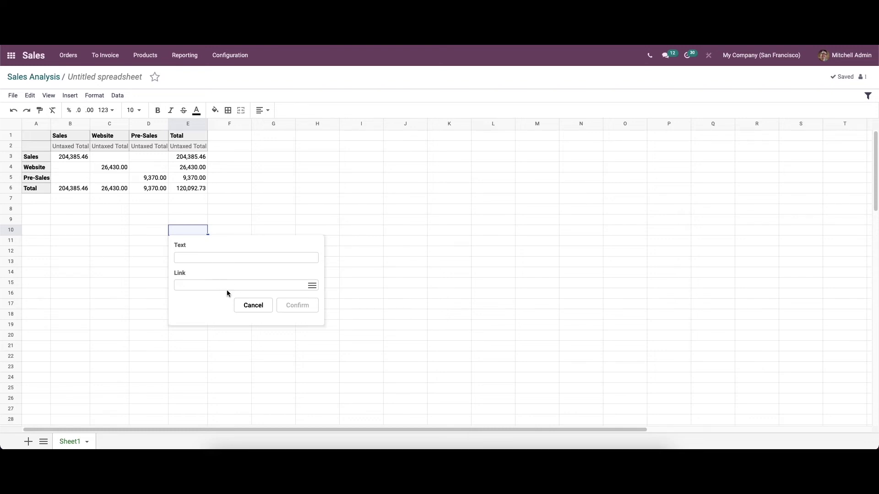
click(269, 259)
click(275, 286)
click(314, 286)
mouse_move(315, 290)
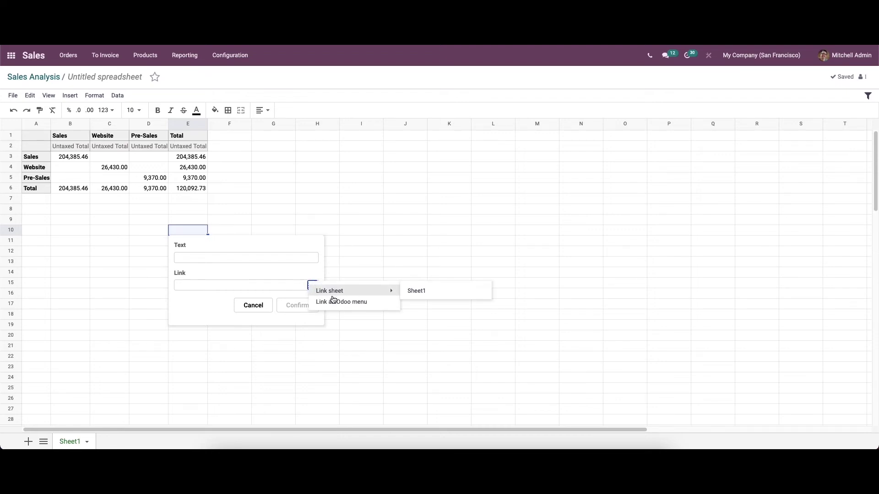
mouse_move(352, 291)
click(410, 291)
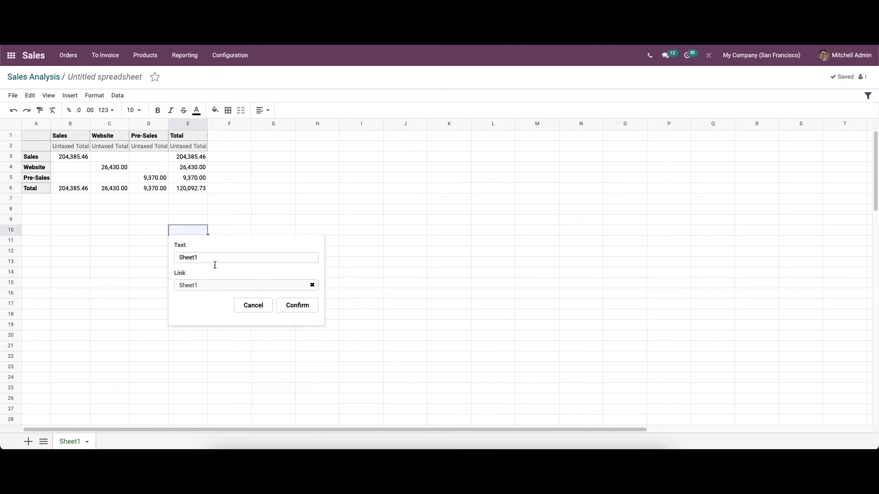
click(300, 305)
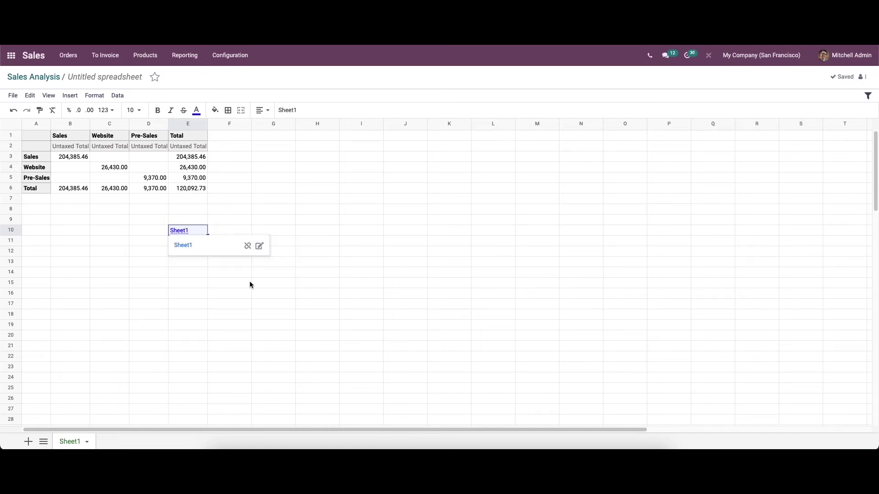
Step: Open the E10 link for editing, confirm it without changes, and remove the link from the cell
click(258, 247)
click(296, 304)
click(246, 245)
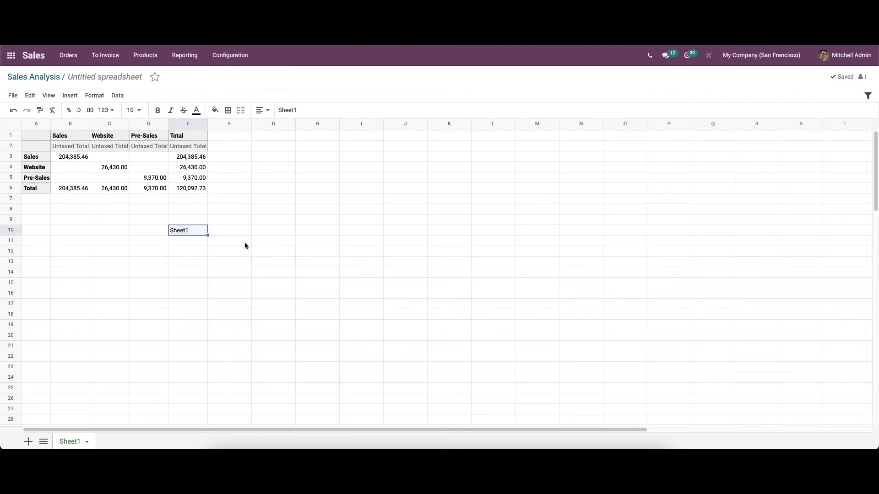
Step: Undo the edits in cell E10 until the Sheet1 text is gone, and select cell C10
click(240, 246)
click(177, 231)
click(13, 109)
click(115, 229)
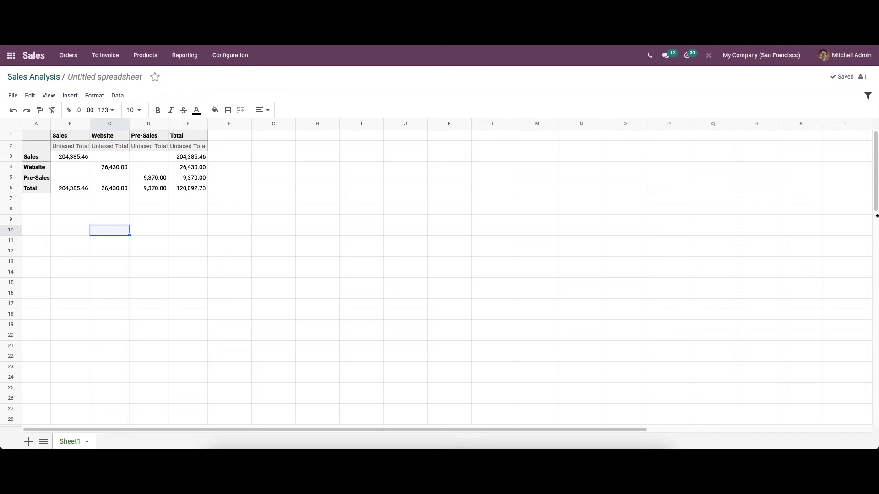
Step: Examine the time range, default value and field matching options of a new date filter, and discard the filter
click(868, 97)
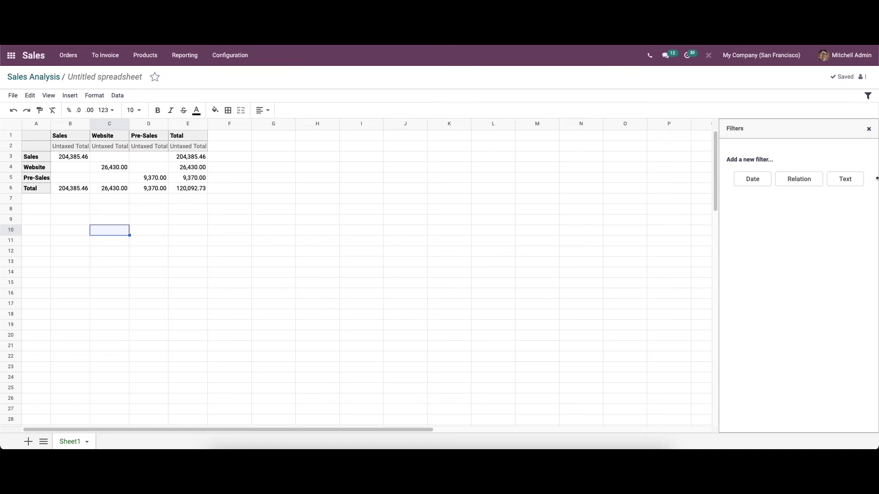
click(749, 181)
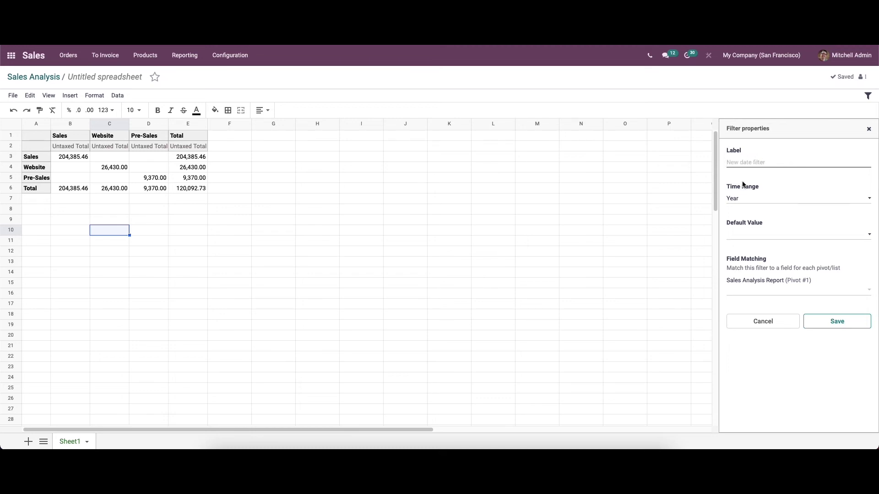
click(746, 201)
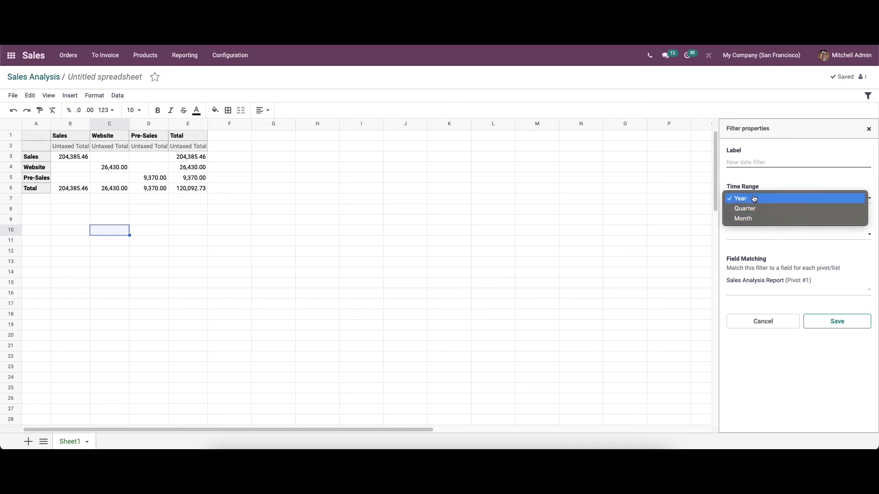
click(767, 186)
click(749, 237)
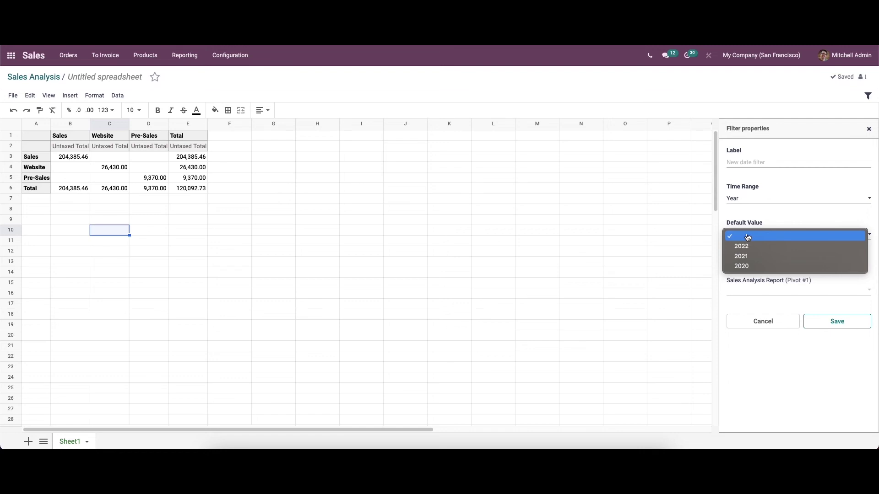
click(764, 211)
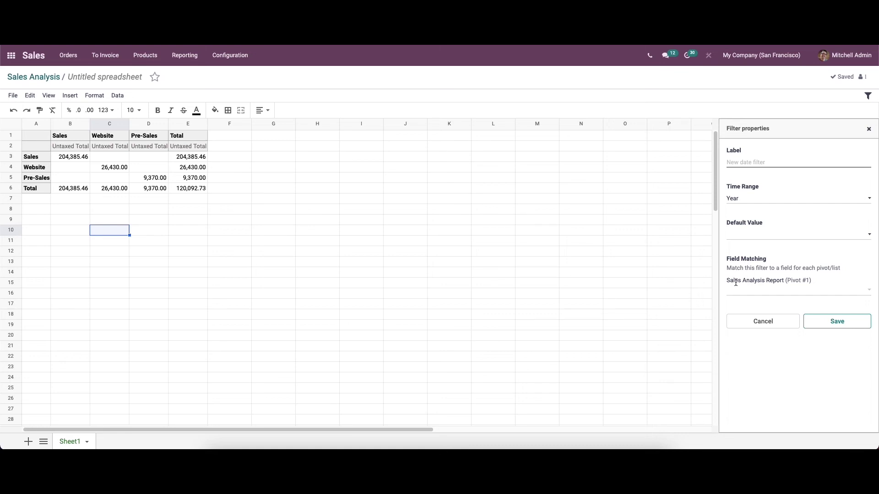
click(768, 293)
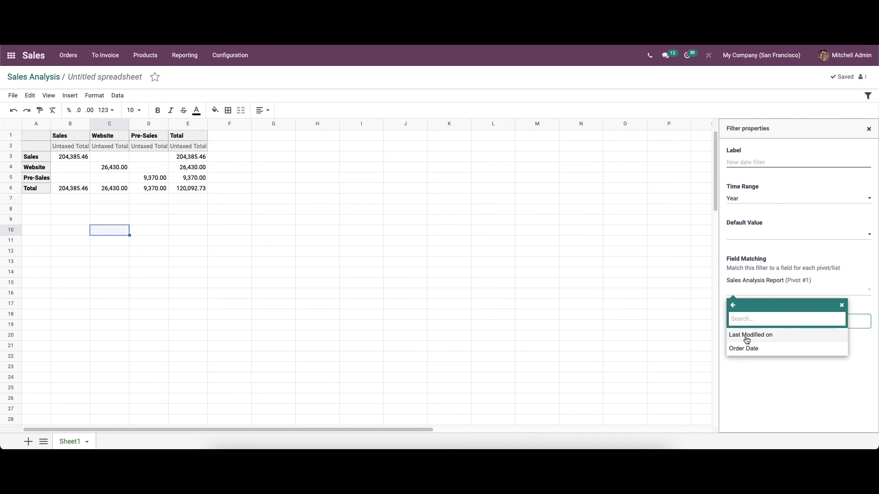
click(842, 306)
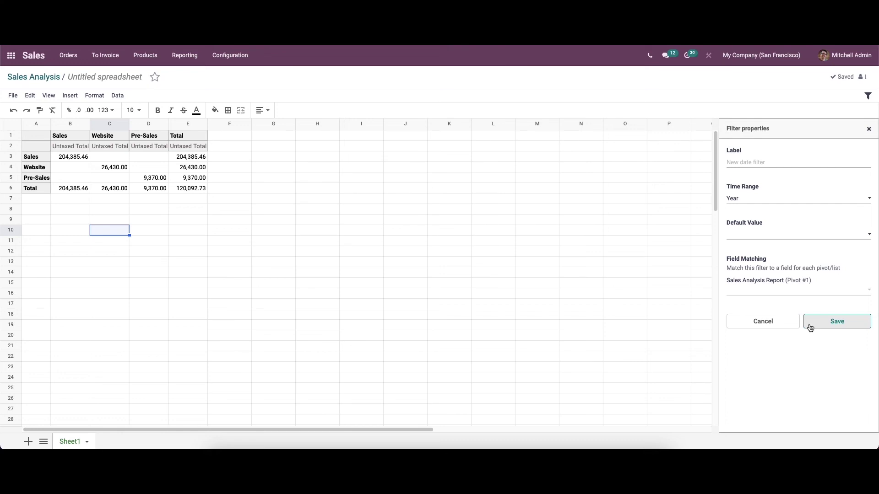
click(761, 324)
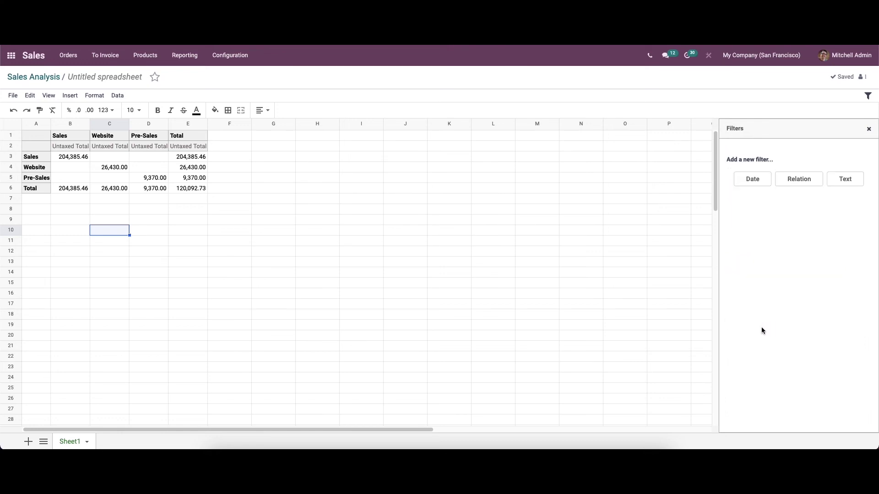
Step: Check which related models a new relation filter offers, and cancel the filter
click(795, 179)
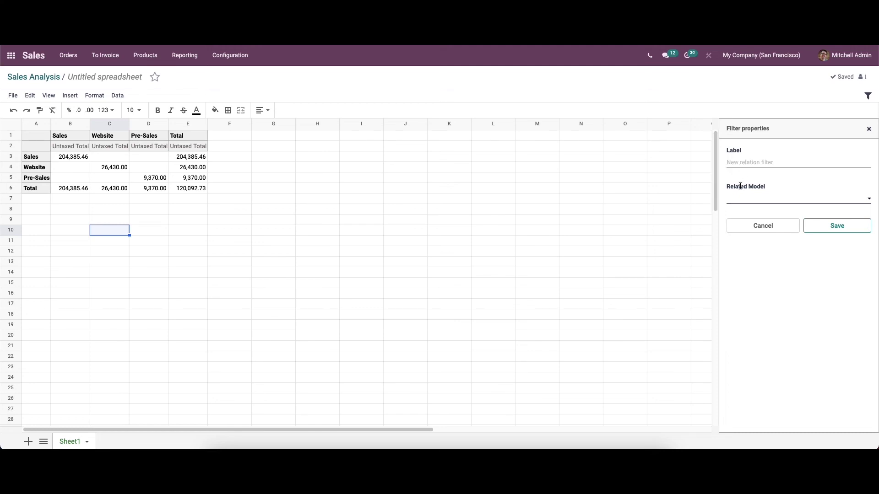
click(744, 202)
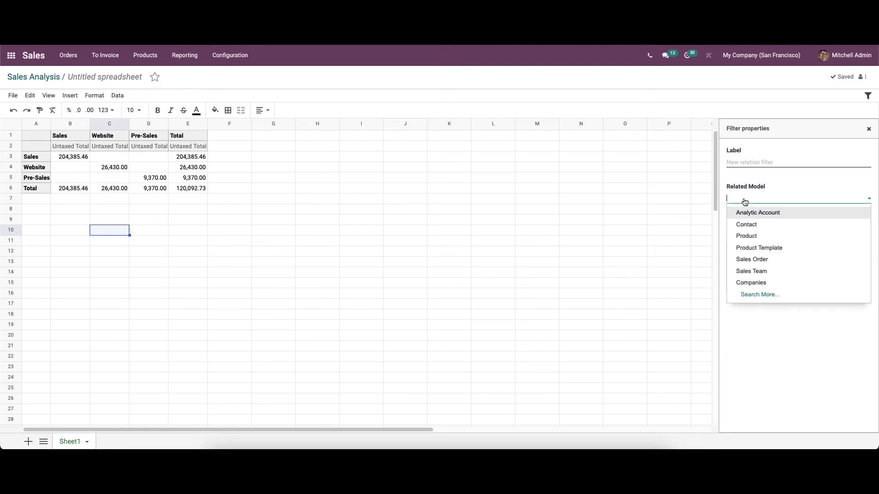
click(753, 309)
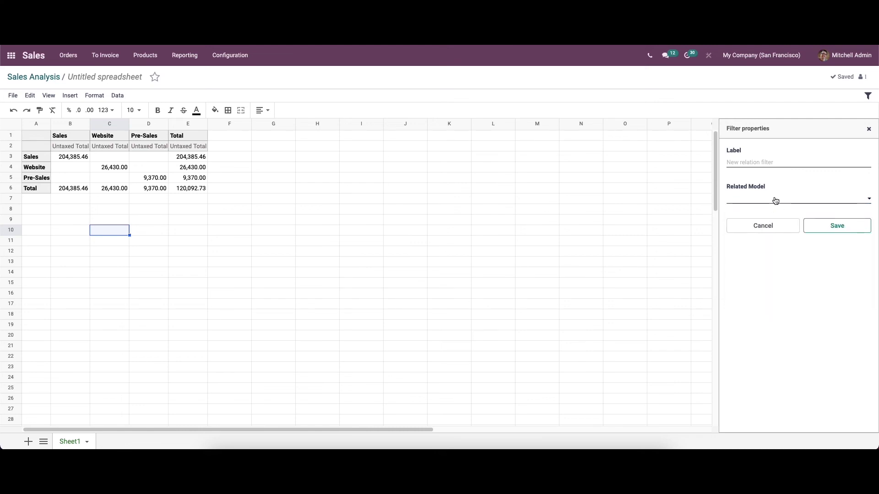
click(775, 228)
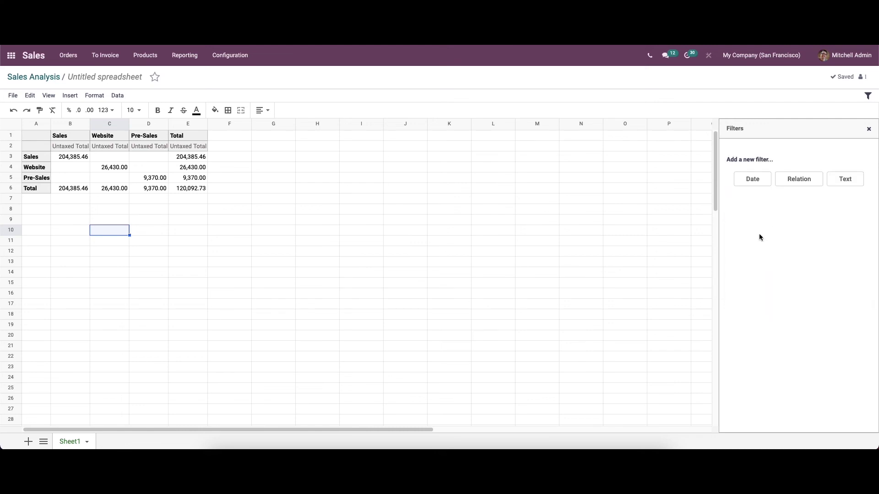
Step: Create a new text filter and enter the salesperson's name as both its label and its default value
click(846, 180)
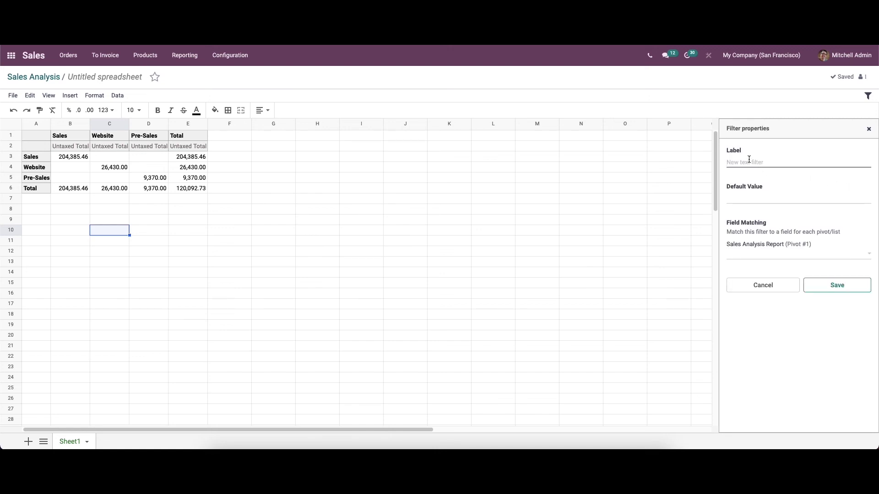
text(m)
key(BackSpace)
text(Marc Demo)
click(748, 200)
text(Marc DEM)
key(BackSpace)
key(BackSpace)
text(emp)
Step: Match the text filter to the Salesperson field of the Sales Analysis Report pivot and save the filter
click(740, 255)
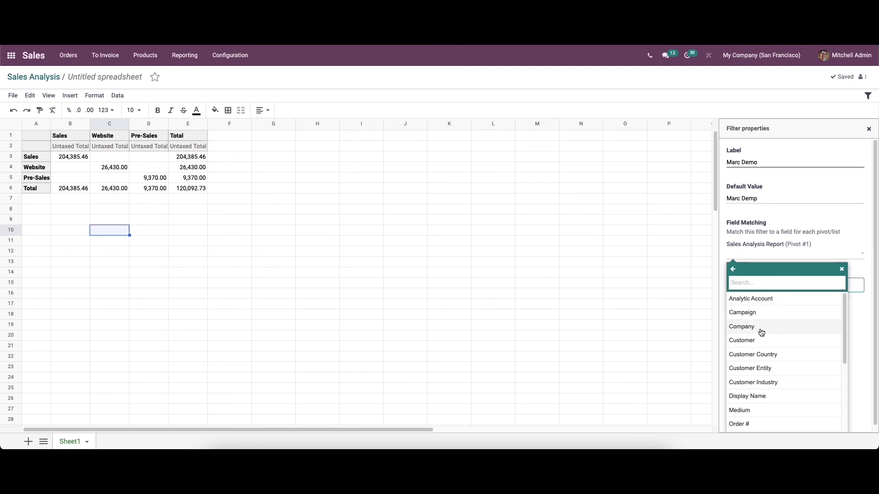
text(sa)
click(751, 310)
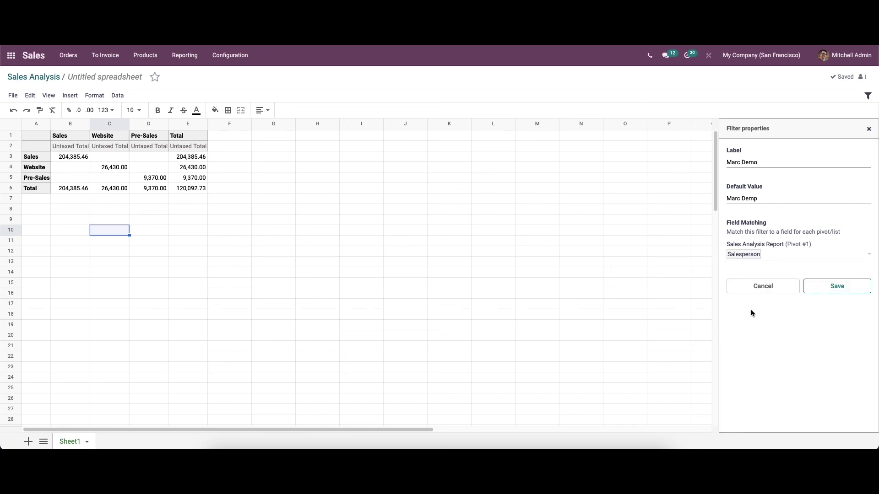
click(822, 290)
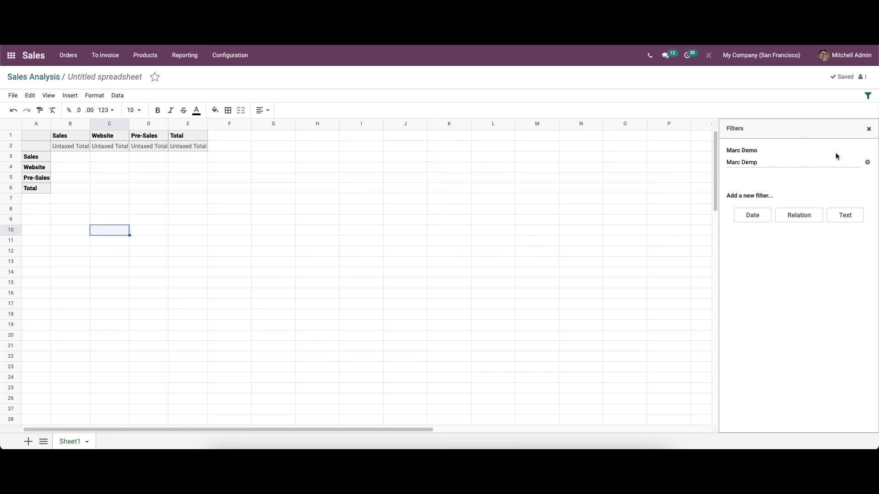
Step: Review the saved text filter's properties, save them again and close the filter list
click(869, 164)
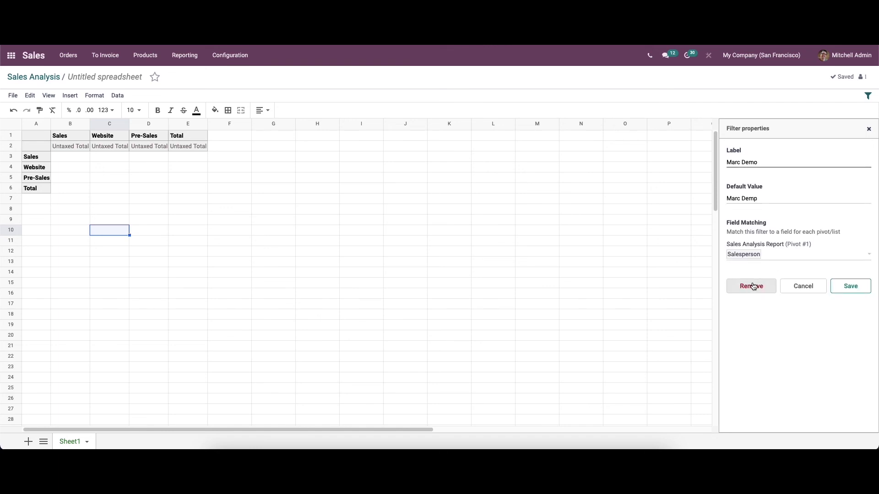
click(842, 289)
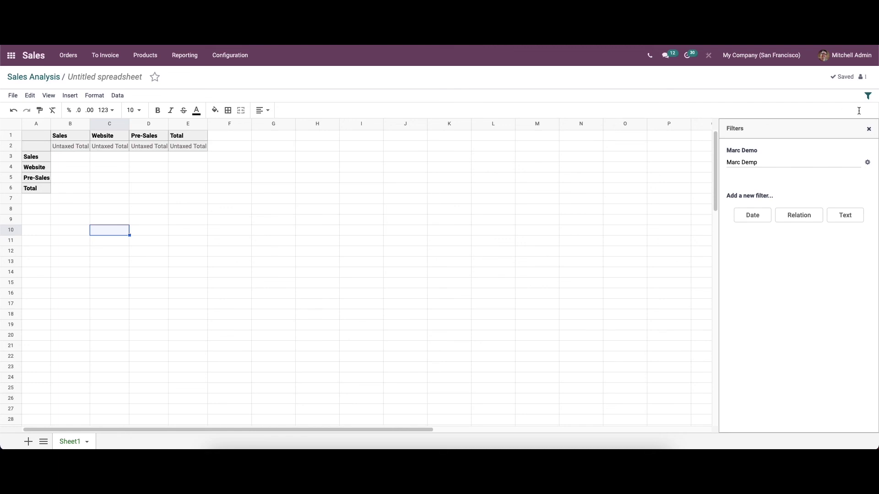
click(869, 129)
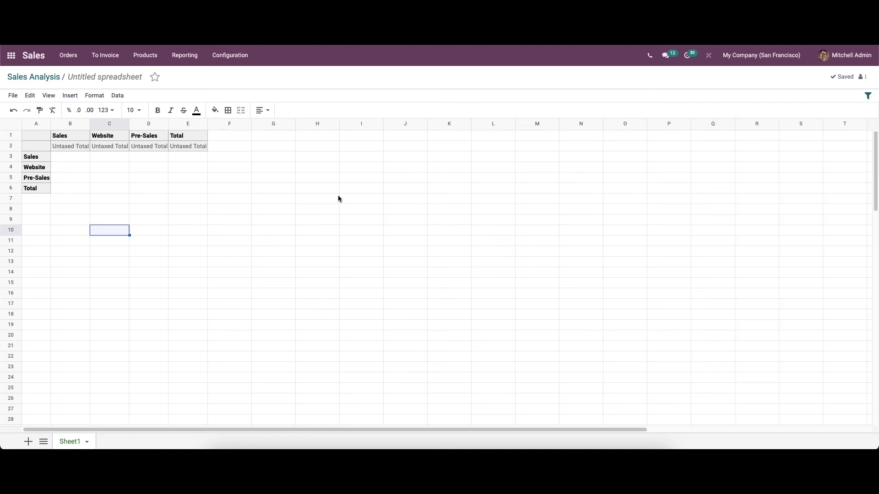